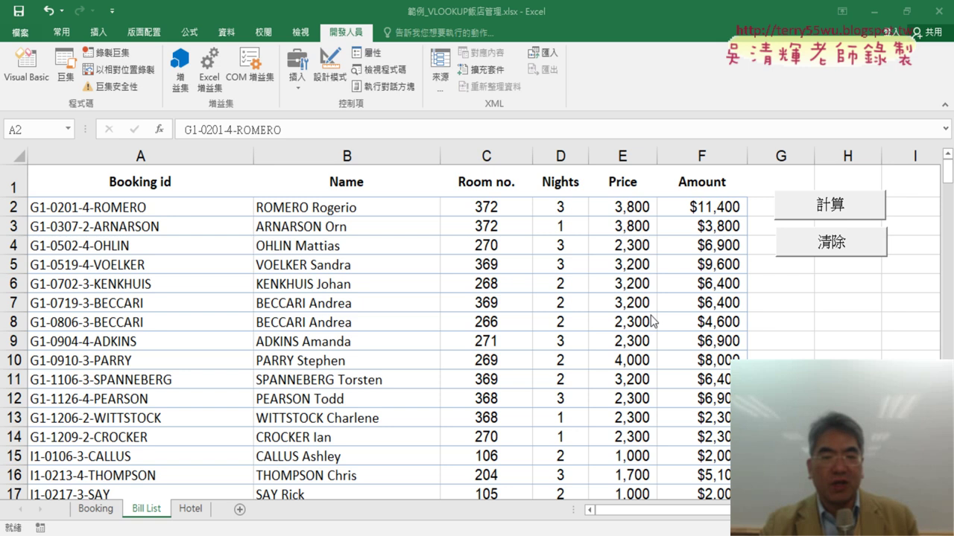
Inspect the Name, Room no., Nights, Price and Amount formulas in B2 through F2
{"action": "left_click", "coordinate": [336, 207]}
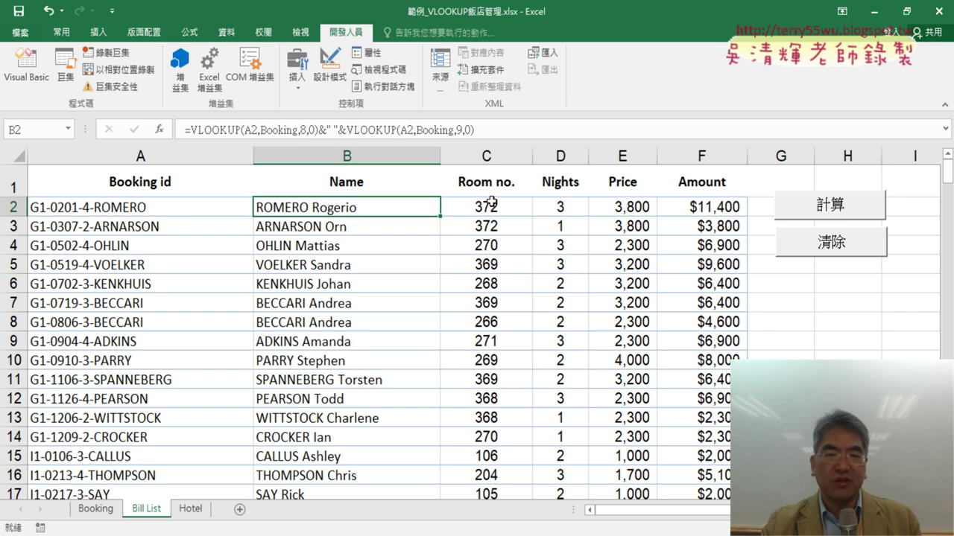
{"action": "left_click", "coordinate": [492, 203]}
{"action": "left_click", "coordinate": [564, 201]}
{"action": "left_click", "coordinate": [623, 210]}
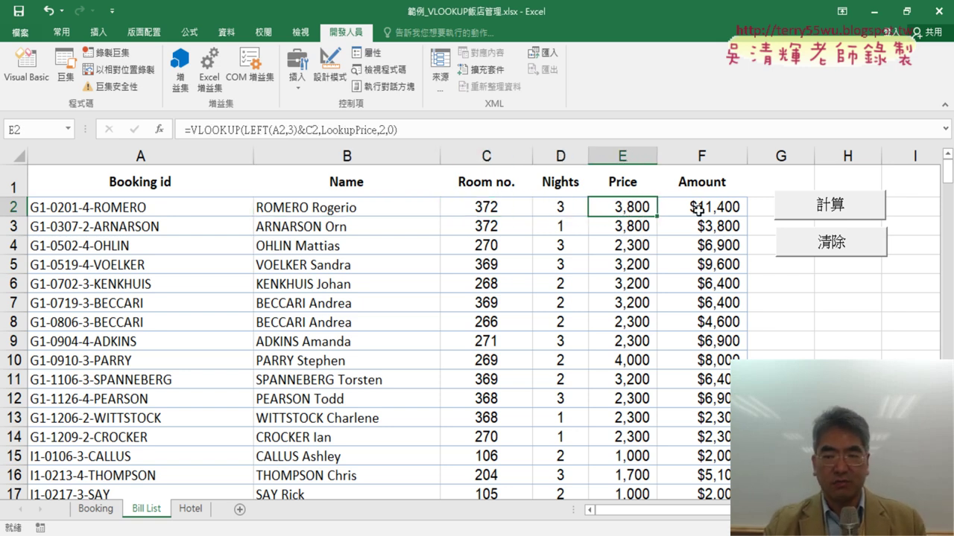
{"action": "left_click", "coordinate": [696, 209]}
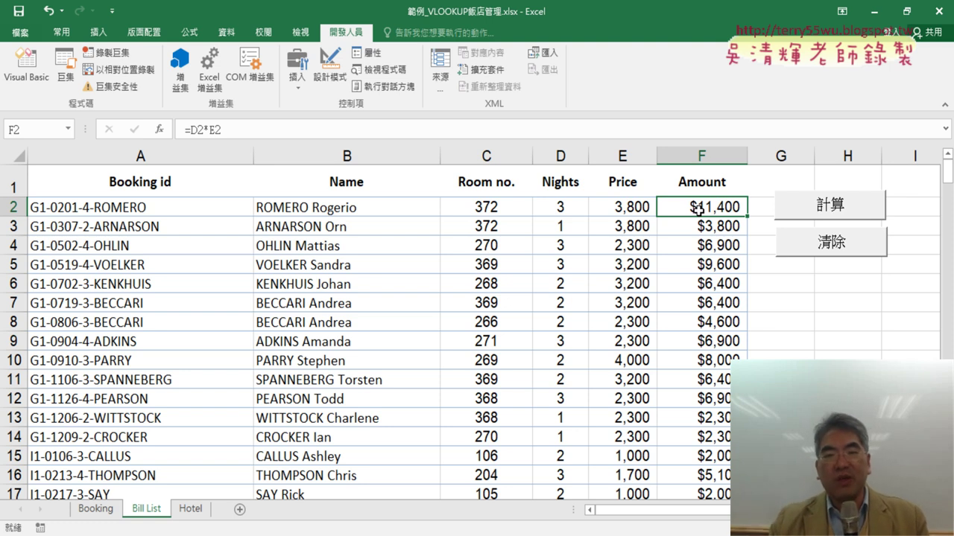
Run the 清除 and 計算 buttons alternately several times to test clearing and refilling the booking rows
{"action": "left_click", "coordinate": [827, 246]}
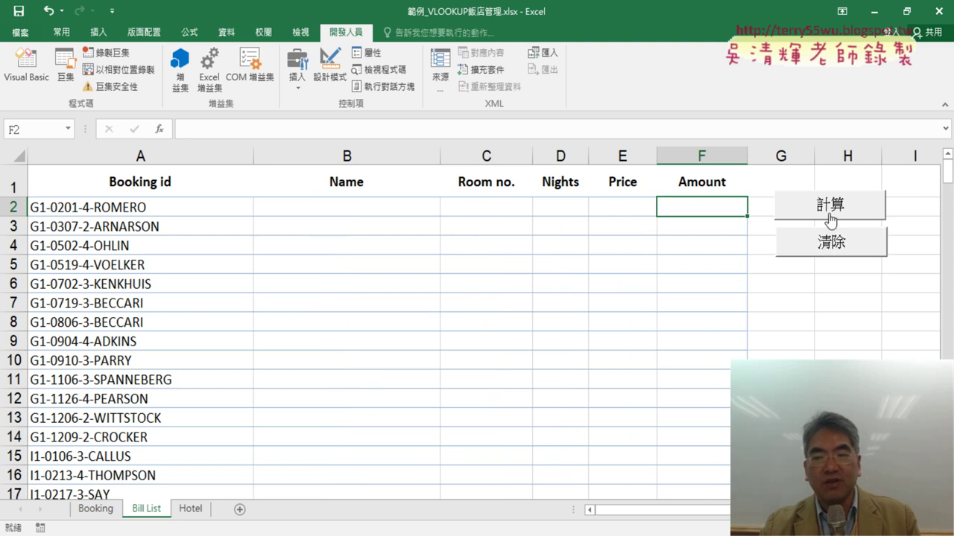
{"action": "left_click", "coordinate": [832, 214]}
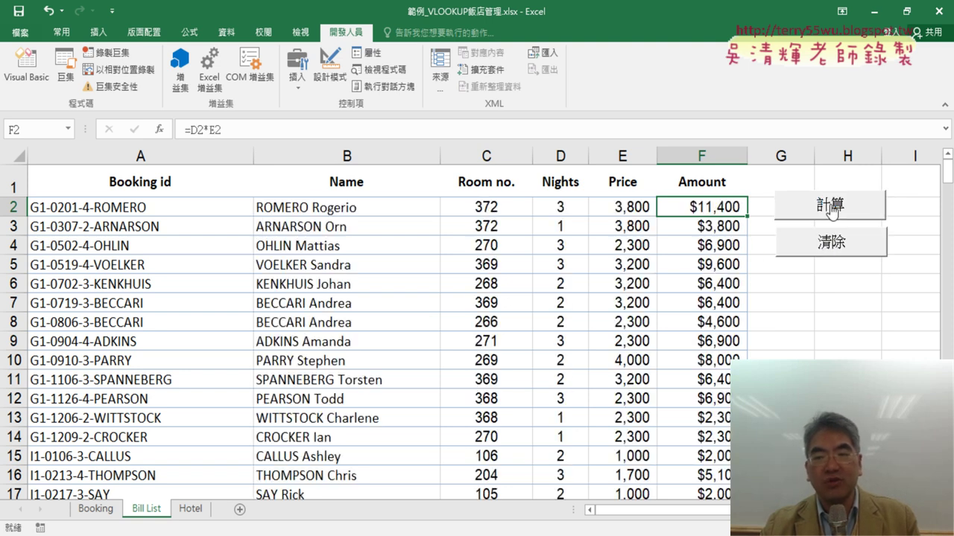
{"action": "left_click", "coordinate": [820, 252]}
{"action": "left_click", "coordinate": [827, 213]}
{"action": "left_click", "coordinate": [820, 246]}
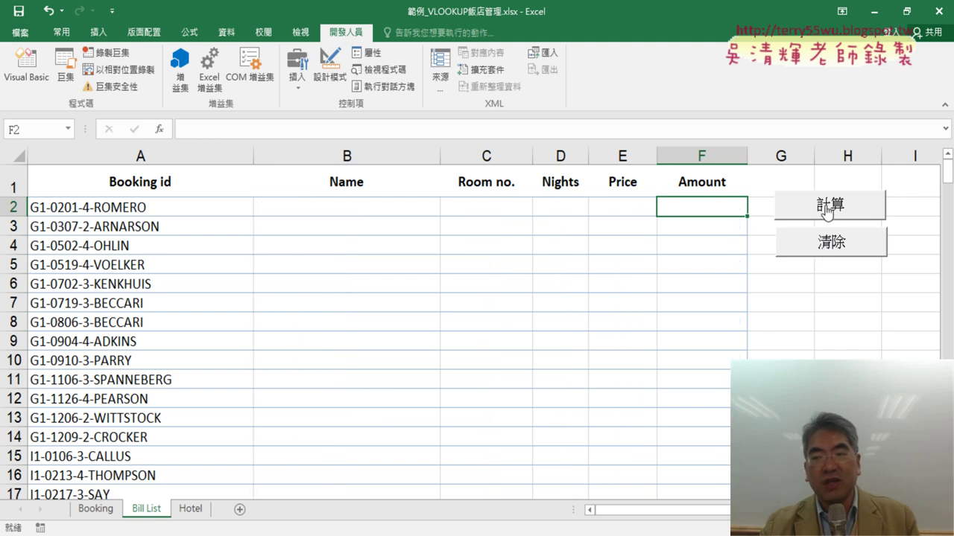
{"action": "left_click", "coordinate": [827, 212]}
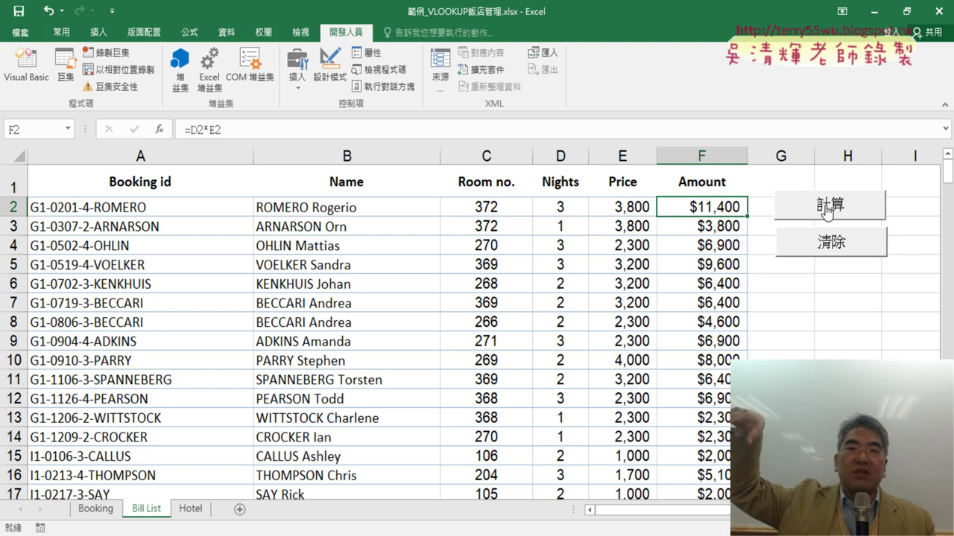
{"action": "left_click", "coordinate": [822, 253]}
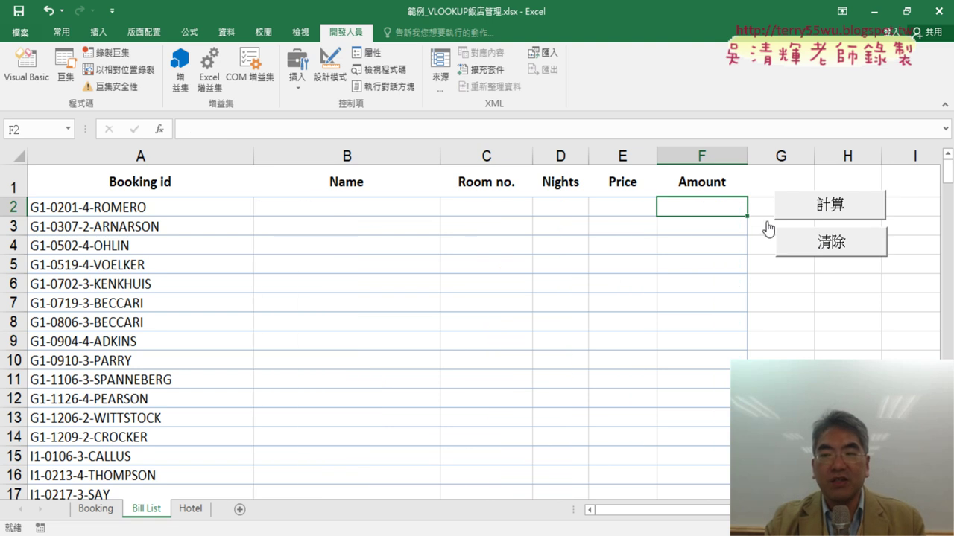
{"action": "left_click", "coordinate": [832, 203]}
Open the VBA editor on the hotel workbook's project and resize its panes to read Module1
{"action": "right_click", "coordinate": [831, 248]}
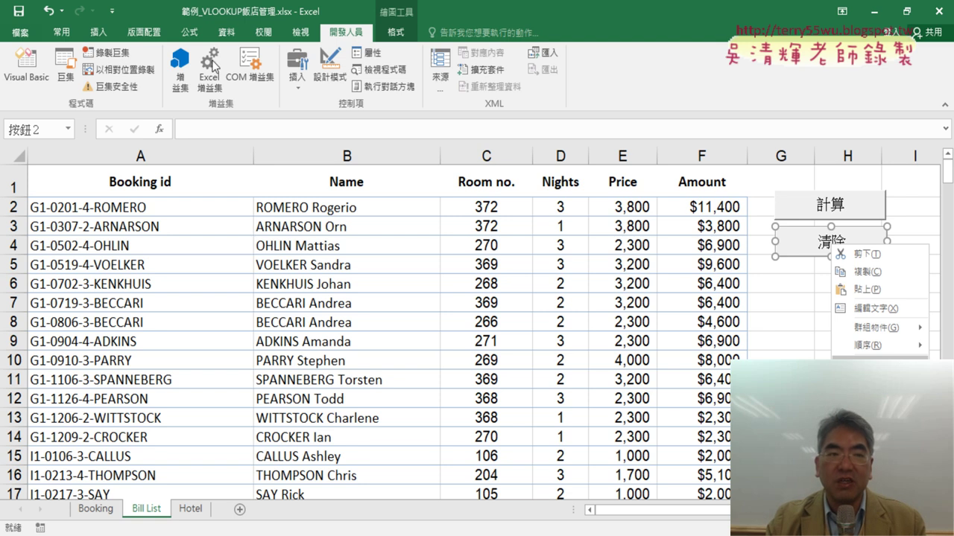
{"action": "left_click", "coordinate": [29, 76]}
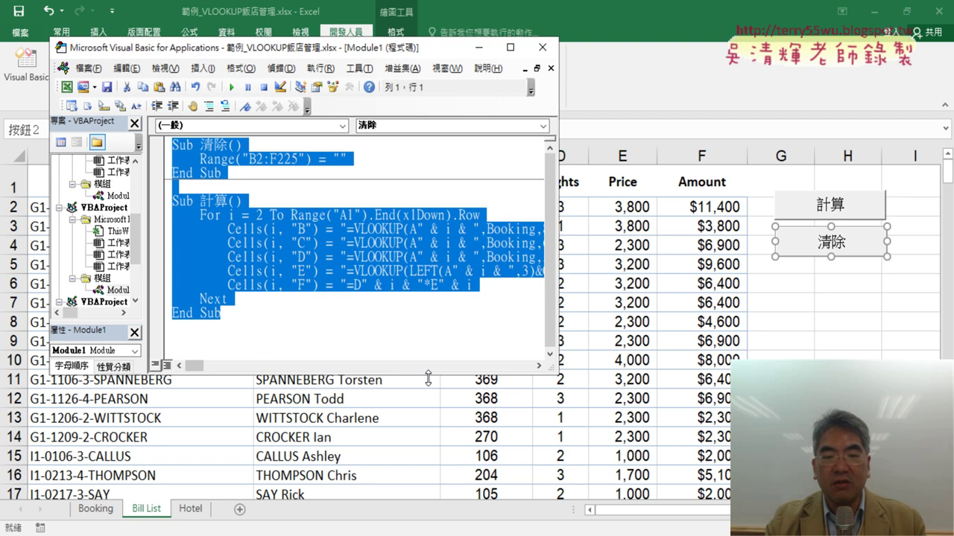
{"action": "left_click_drag", "start_coordinate": [435, 378], "coordinate": [435, 494]}
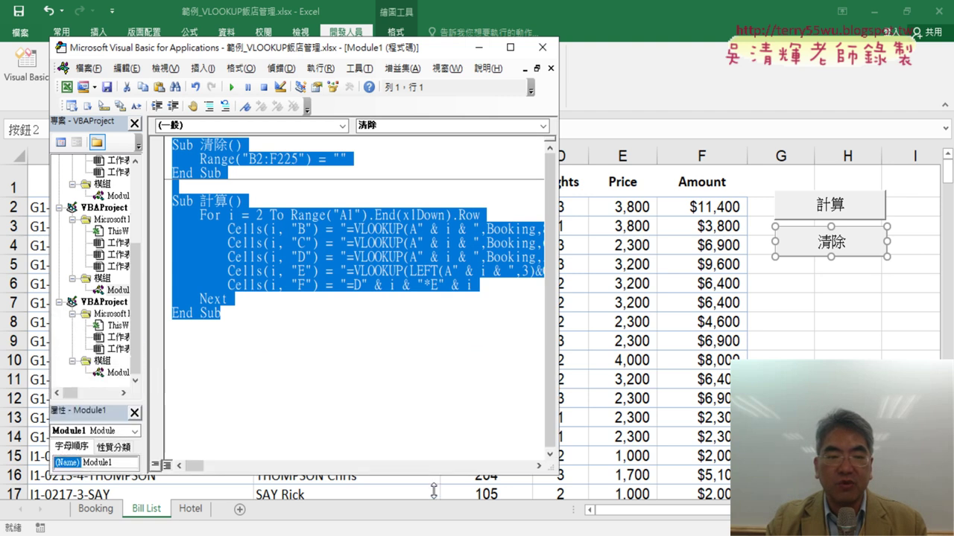
{"action": "left_click_drag", "start_coordinate": [144, 266], "coordinate": [257, 283]}
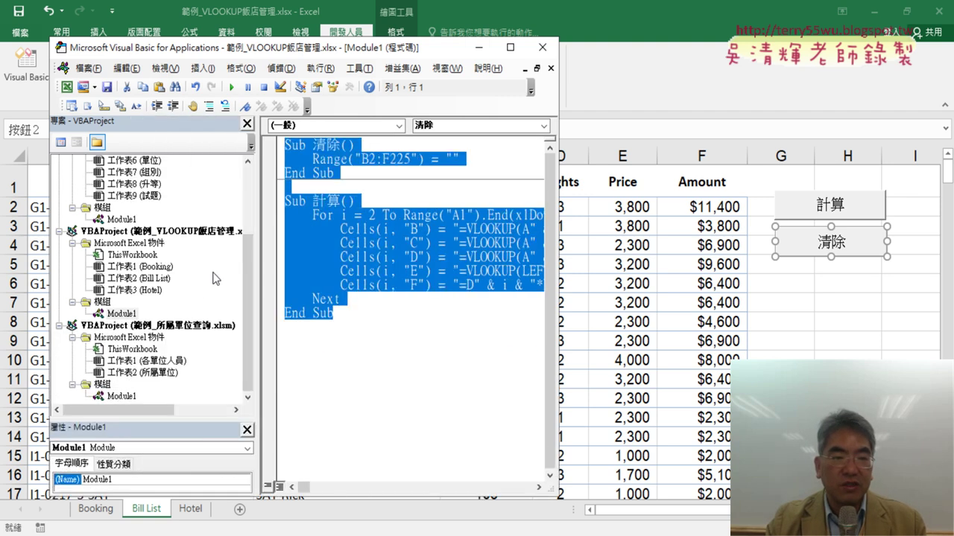
{"action": "left_click", "coordinate": [185, 236]}
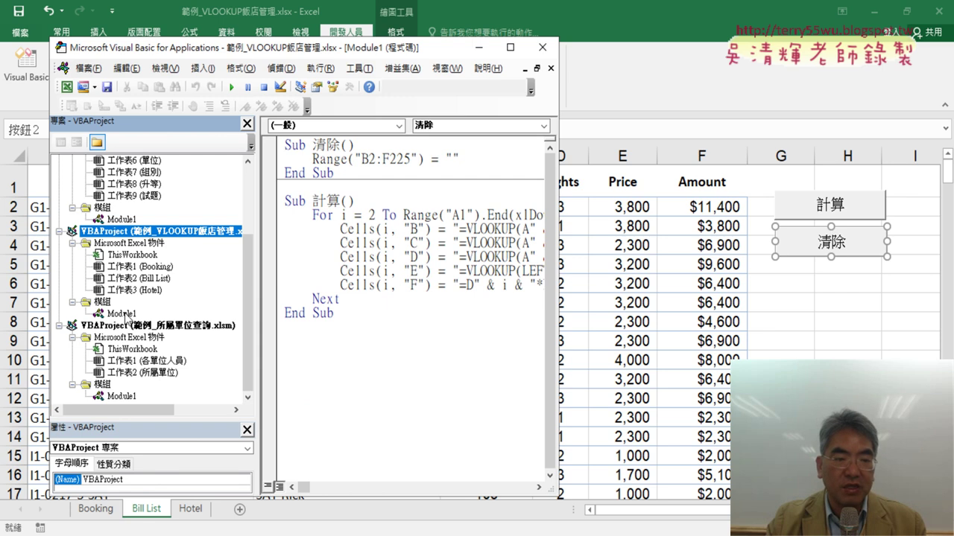
{"action": "right_click", "coordinate": [140, 266]}
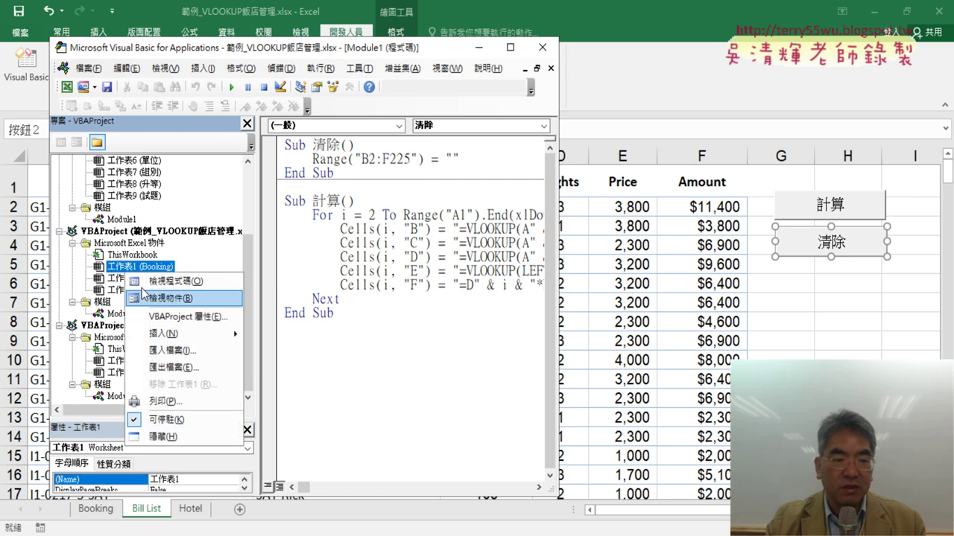
{"action": "mouse_move", "coordinate": [186, 334]}
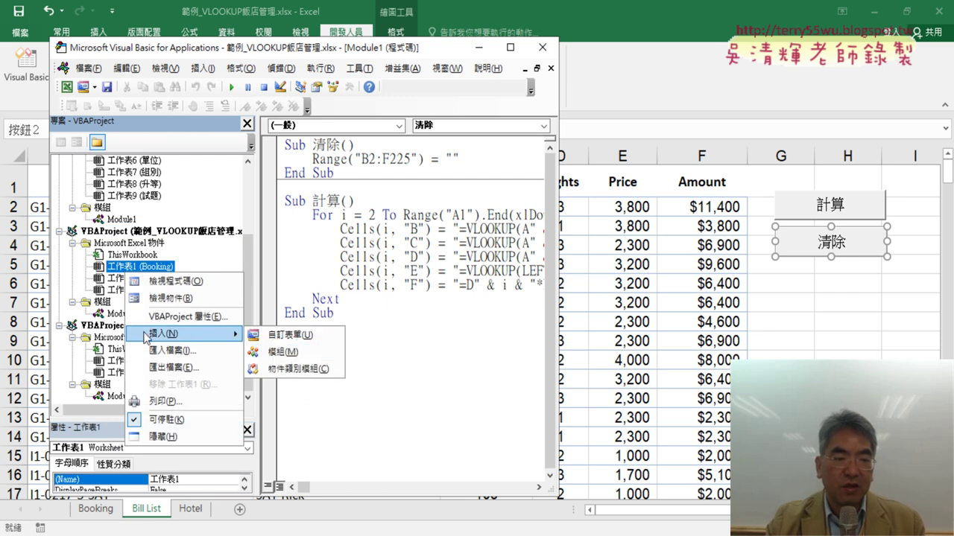
Widen the code window so the full 計算 VLOOKUP lines and the 清除 range B2:F225 are visible
{"action": "key", "text": "m"}
{"action": "double_click", "coordinate": [132, 319]}
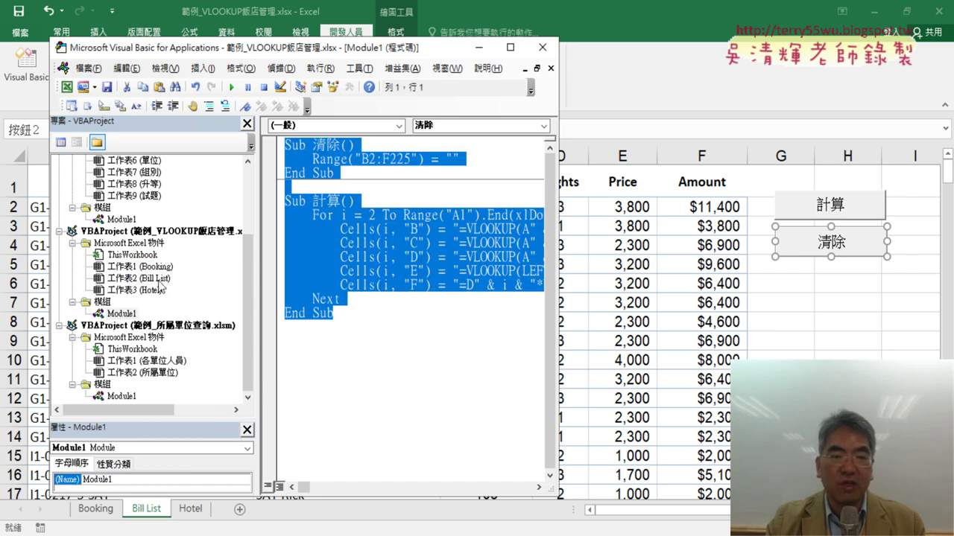
{"action": "left_click", "coordinate": [362, 286]}
{"action": "left_click_drag", "start_coordinate": [559, 255], "coordinate": [684, 255]}
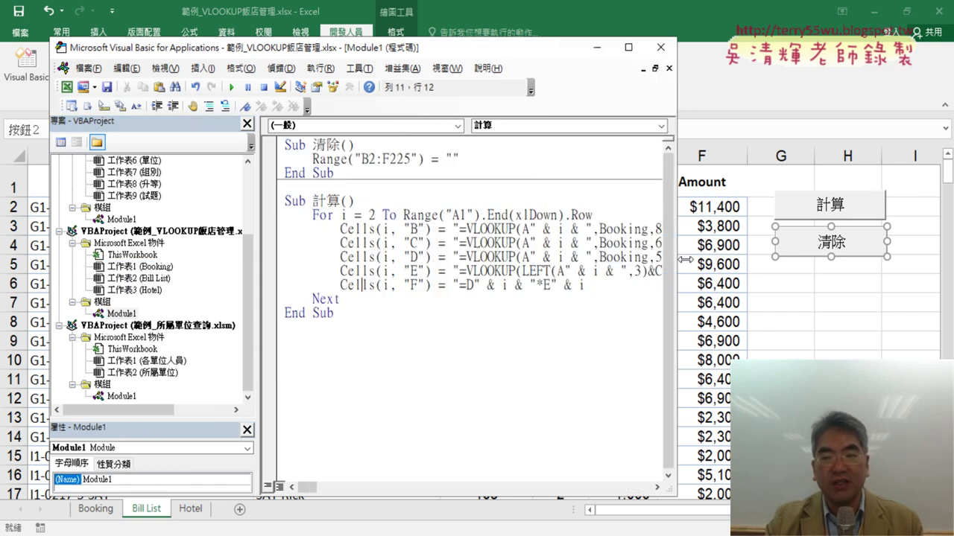
{"action": "left_click", "coordinate": [332, 145]}
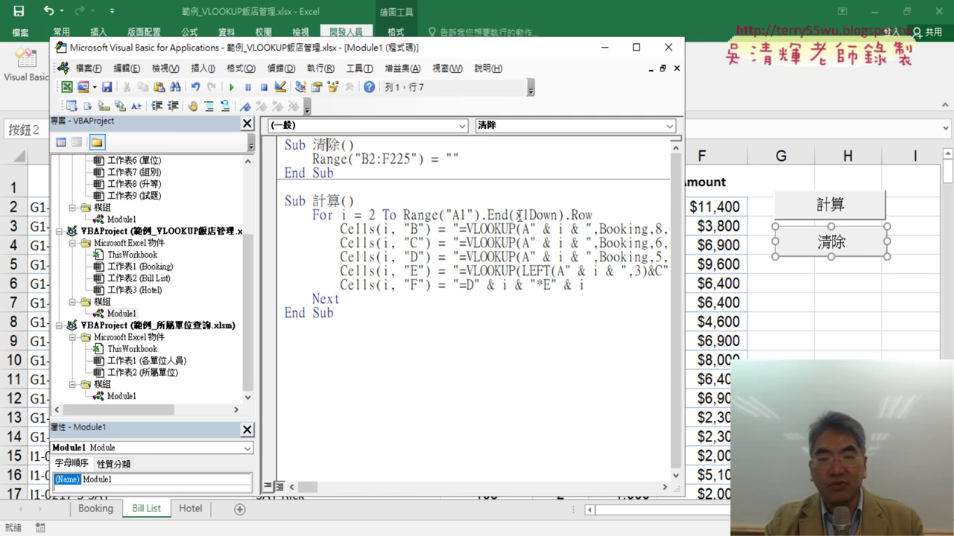
{"action": "left_click", "coordinate": [370, 243]}
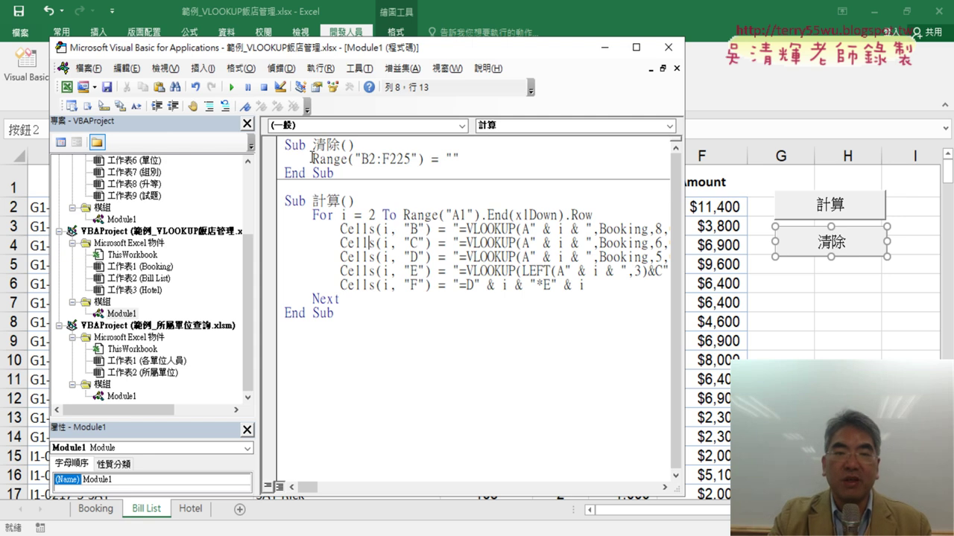
{"action": "left_click_drag", "start_coordinate": [255, 167], "coordinate": [151, 166]}
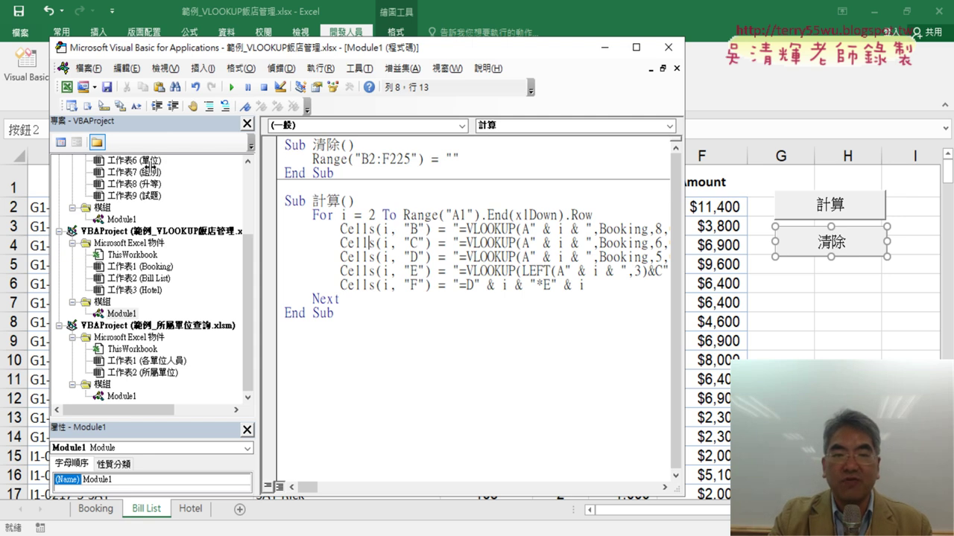
{"action": "left_click", "coordinate": [311, 159]}
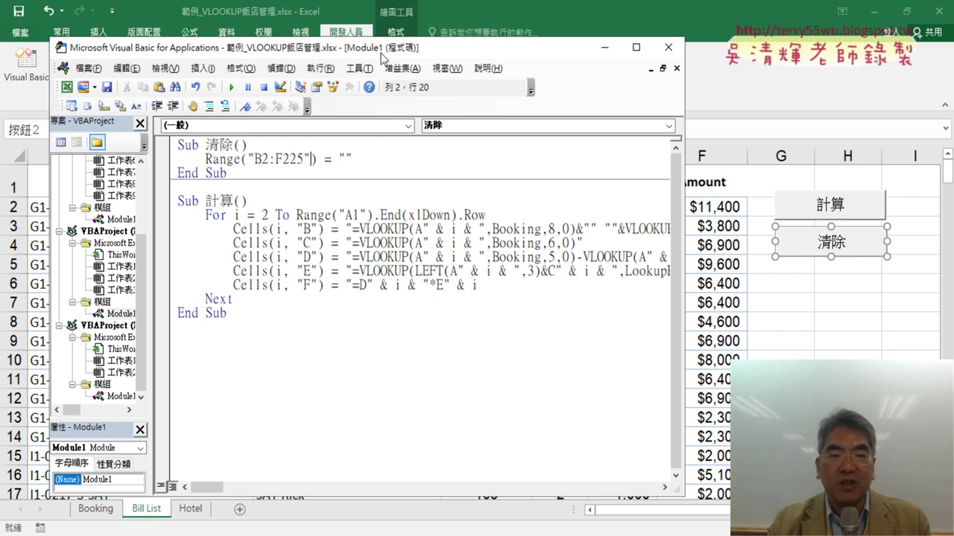
Highlight B2 in the 清除 range, then check the Name formula in B2 on Bill List
{"action": "left_click_drag", "start_coordinate": [255, 159], "coordinate": [268, 159]}
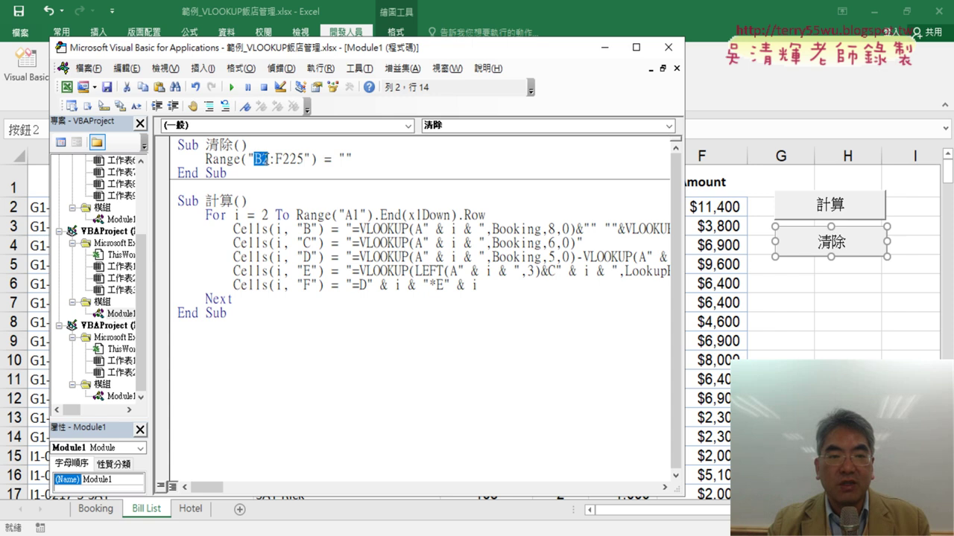
{"action": "left_click", "coordinate": [692, 323]}
{"action": "left_click", "coordinate": [322, 207]}
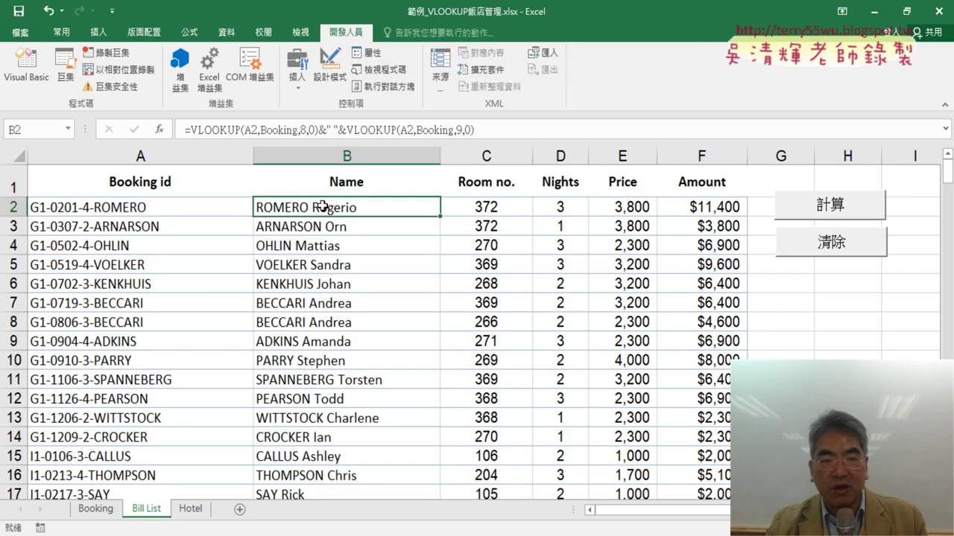
Scroll down Bill List and select row 225, the last booking row
{"action": "scroll", "coordinate": [566, 320], "scroll_direction": "down", "scroll_amount": 4}
{"action": "scroll", "coordinate": [504, 315], "scroll_direction": "down", "scroll_amount": 3}
{"action": "scroll", "coordinate": [596, 298], "scroll_direction": "down", "scroll_amount": 6}
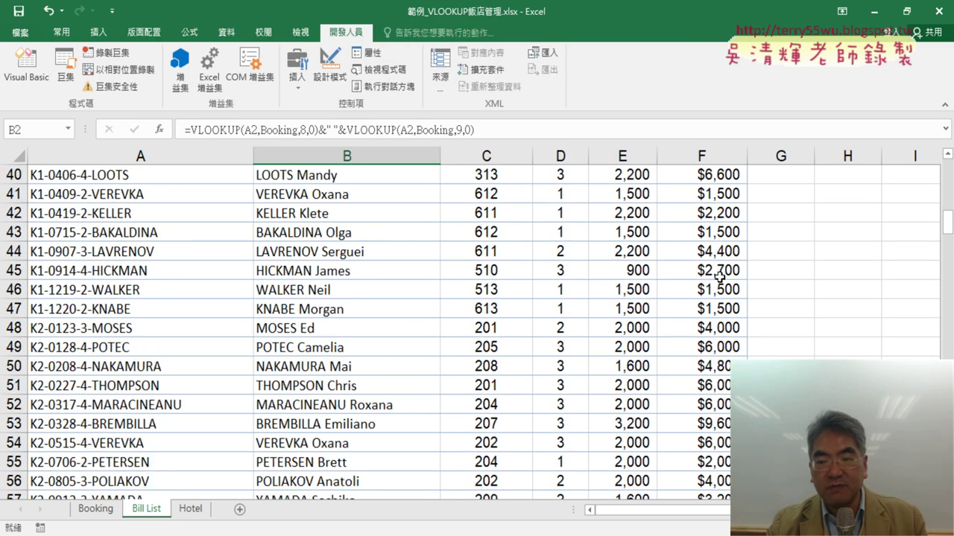
{"action": "scroll", "coordinate": [719, 276], "scroll_direction": "down", "scroll_amount": 6}
{"action": "scroll", "coordinate": [719, 276], "scroll_direction": "down", "scroll_amount": 8}
{"action": "scroll", "coordinate": [719, 276], "scroll_direction": "down", "scroll_amount": 7}
{"action": "scroll", "coordinate": [719, 276], "scroll_direction": "down", "scroll_amount": 4}
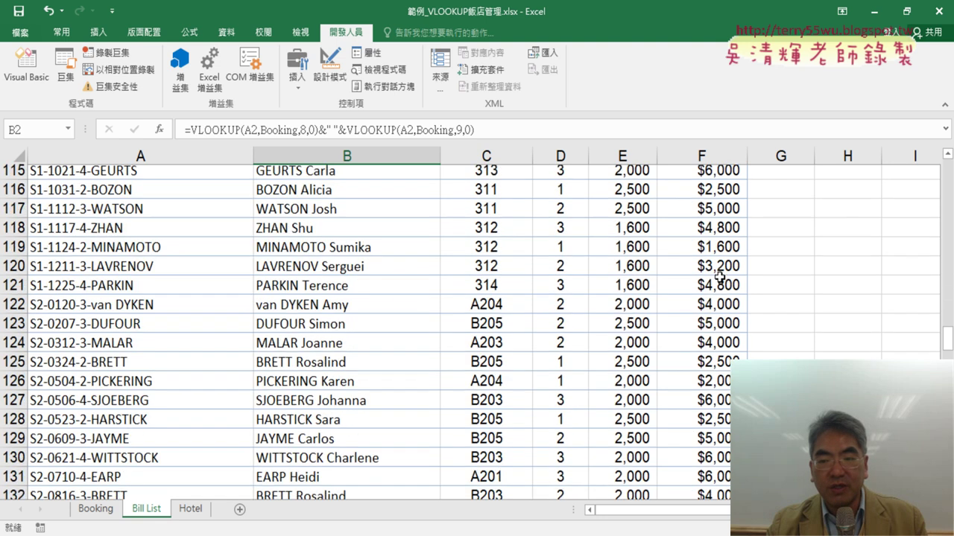
{"action": "scroll", "coordinate": [719, 276], "scroll_direction": "down", "scroll_amount": 8}
{"action": "scroll", "coordinate": [719, 277], "scroll_direction": "down", "scroll_amount": 8}
{"action": "scroll", "coordinate": [719, 278], "scroll_direction": "down", "scroll_amount": 7}
{"action": "scroll", "coordinate": [715, 283], "scroll_direction": "down", "scroll_amount": 8}
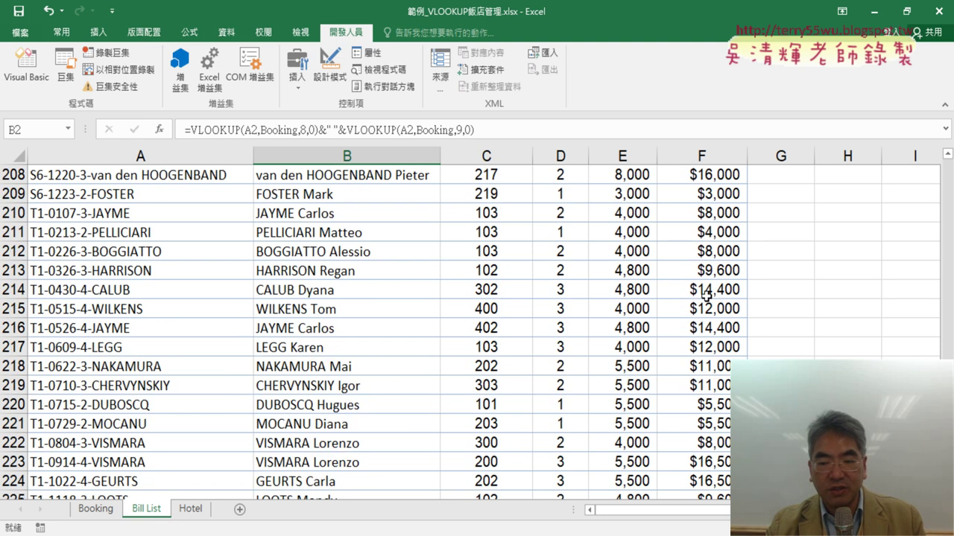
{"action": "scroll", "coordinate": [706, 295], "scroll_direction": "down", "scroll_amount": 5}
{"action": "left_click", "coordinate": [16, 214]}
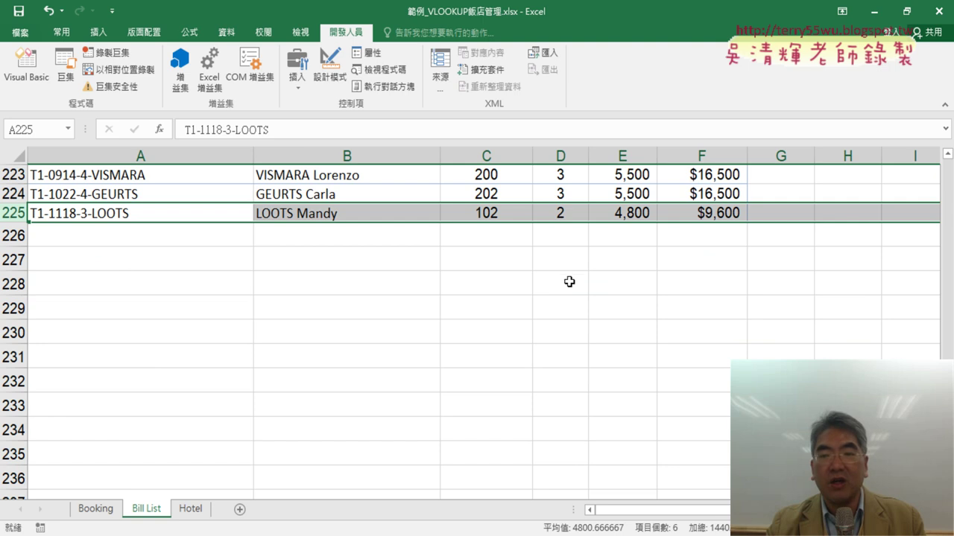
{"action": "left_click", "coordinate": [20, 70]}
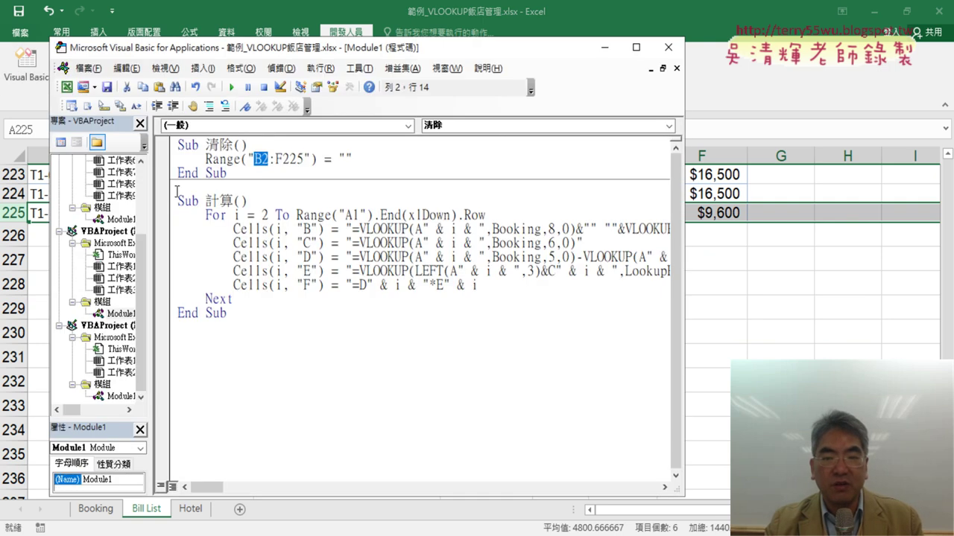
{"action": "left_click", "coordinate": [306, 159]}
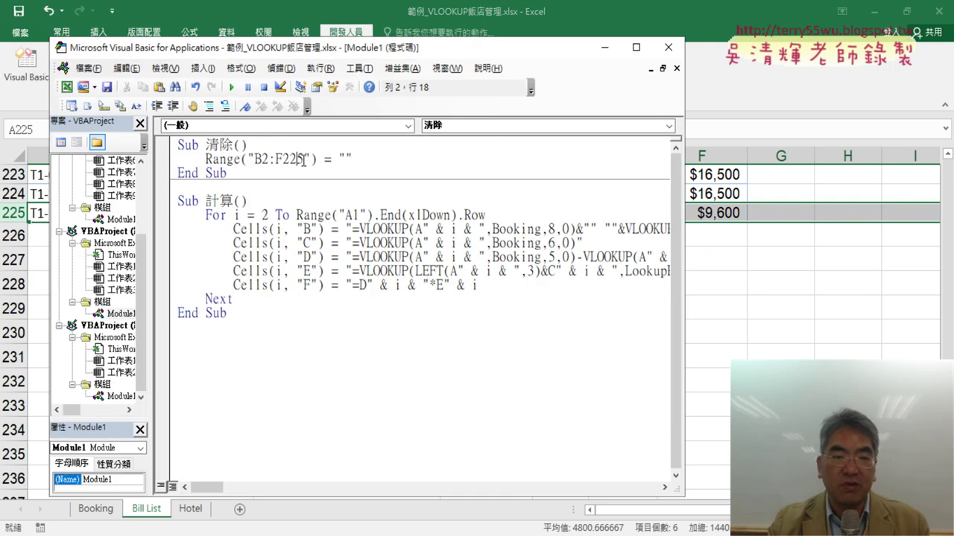
{"action": "left_click_drag", "start_coordinate": [302, 160], "coordinate": [249, 158]}
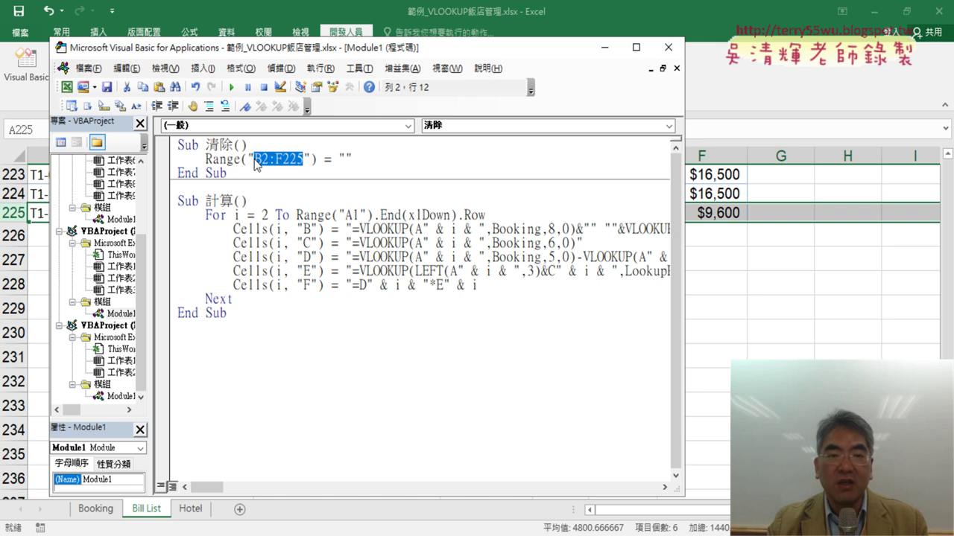
{"action": "left_click_drag", "start_coordinate": [353, 158], "coordinate": [333, 159]}
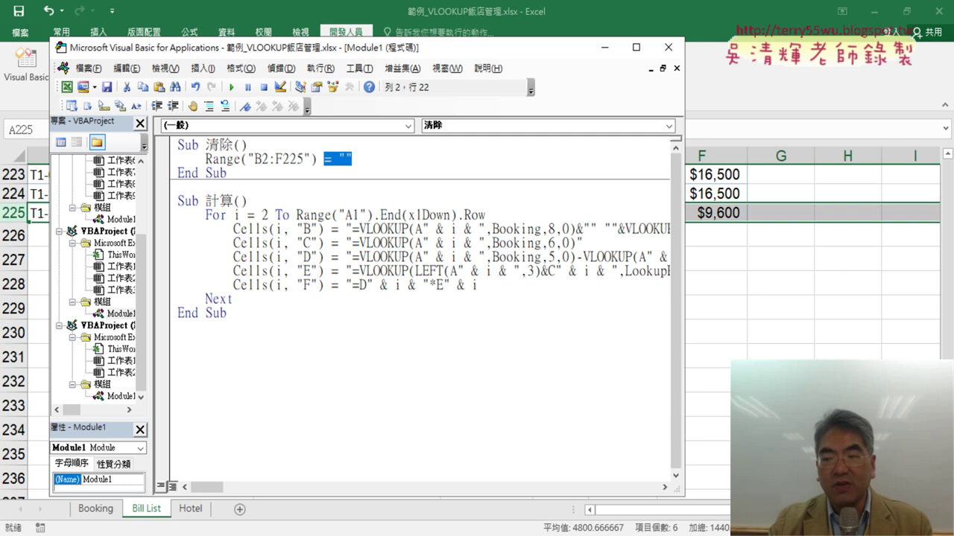
{"action": "left_click", "coordinate": [227, 158]}
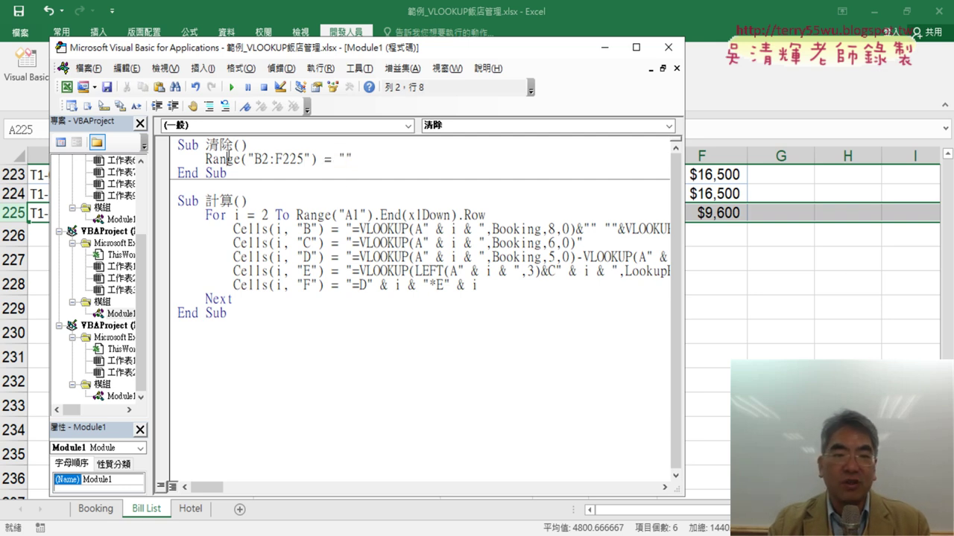
{"action": "key", "text": "alt+F11"}
{"action": "scroll", "coordinate": [469, 327], "scroll_direction": "up", "scroll_amount": 20}
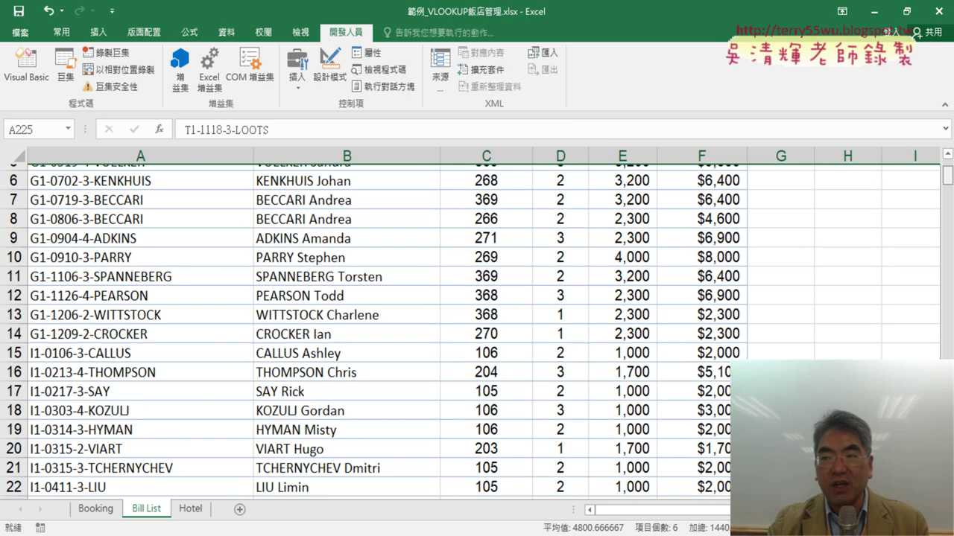
{"action": "scroll", "coordinate": [469, 327], "scroll_direction": "up", "scroll_amount": 2}
{"action": "left_click", "coordinate": [29, 80]}
{"action": "left_click", "coordinate": [274, 159]}
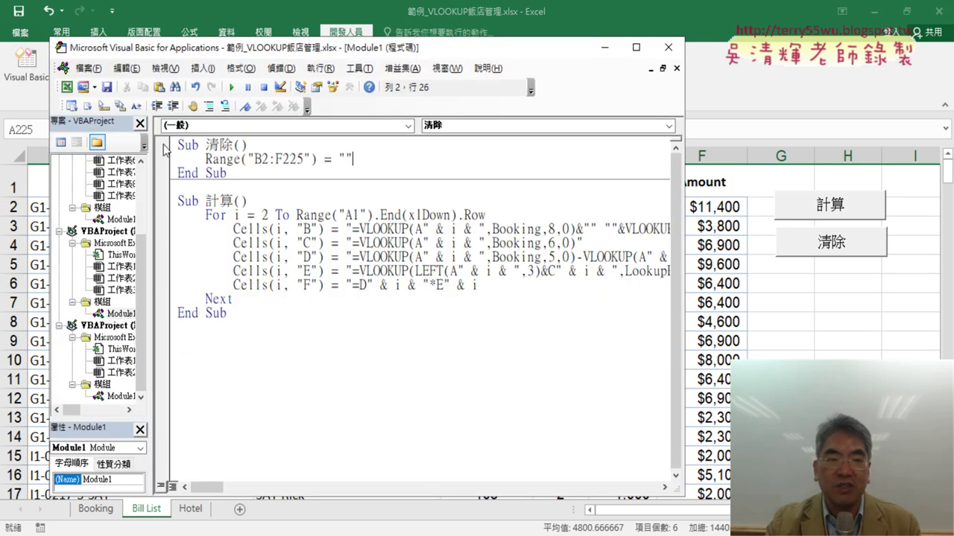
Run the 清除 macro to empty columns B–F, then return to the Bill List sheet
{"action": "left_click", "coordinate": [231, 88]}
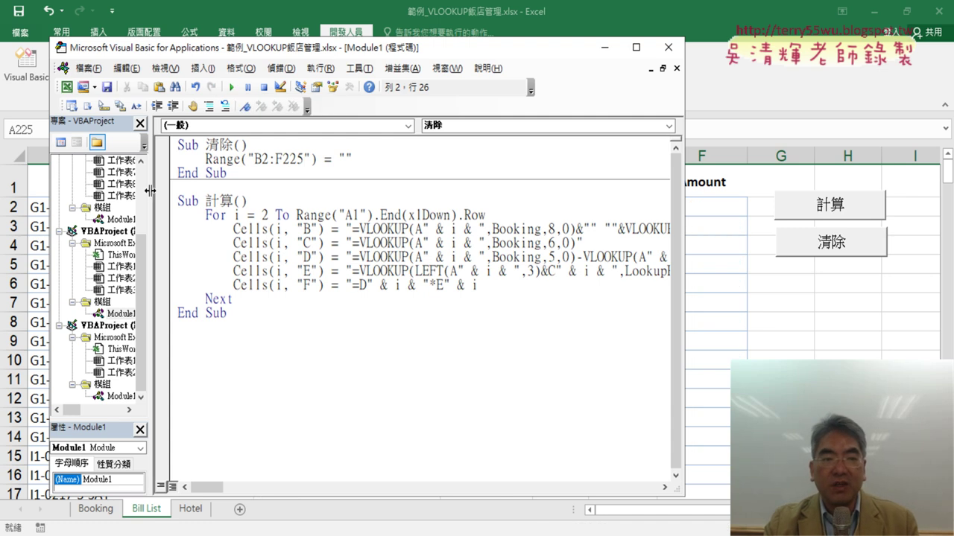
{"action": "left_click_drag", "start_coordinate": [150, 190], "coordinate": [110, 191]}
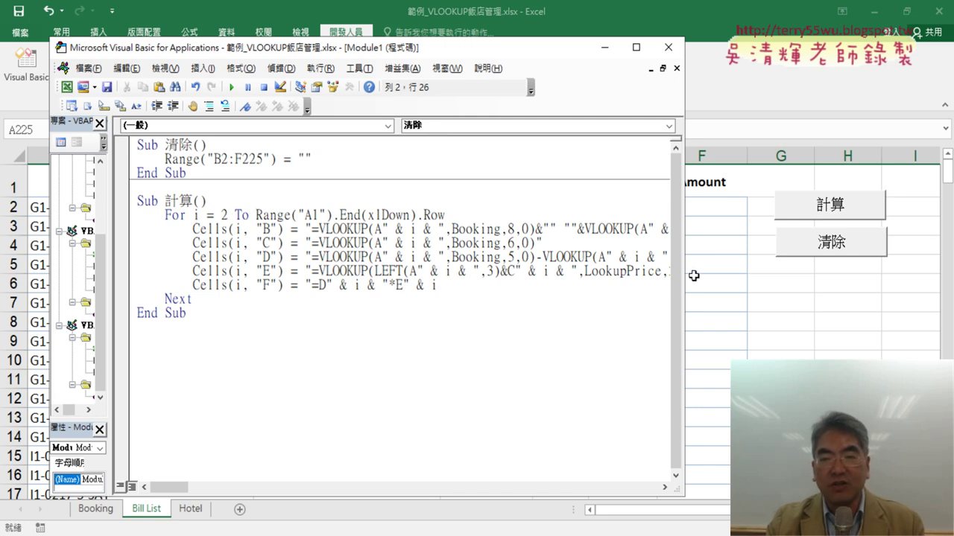
{"action": "left_click_drag", "start_coordinate": [688, 275], "coordinate": [814, 275]}
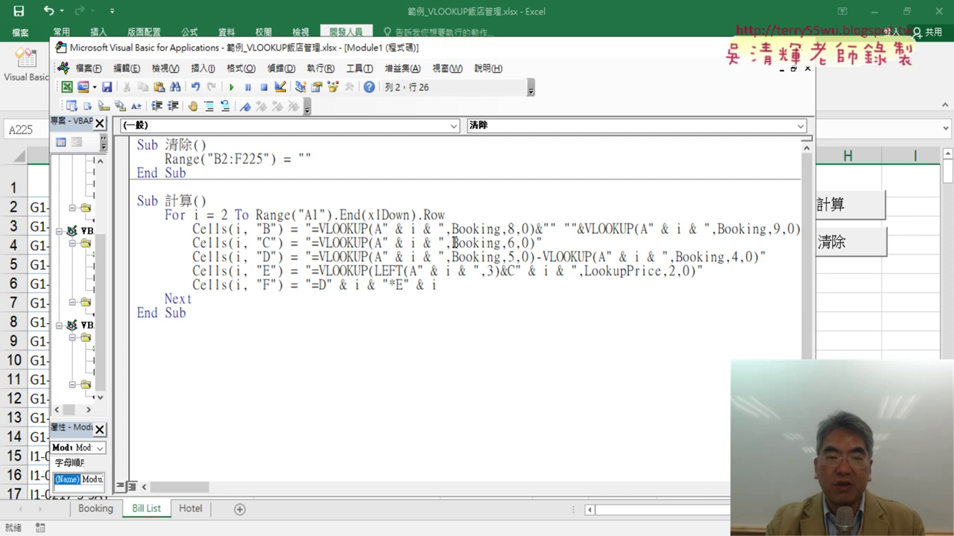
{"action": "left_click", "coordinate": [909, 379]}
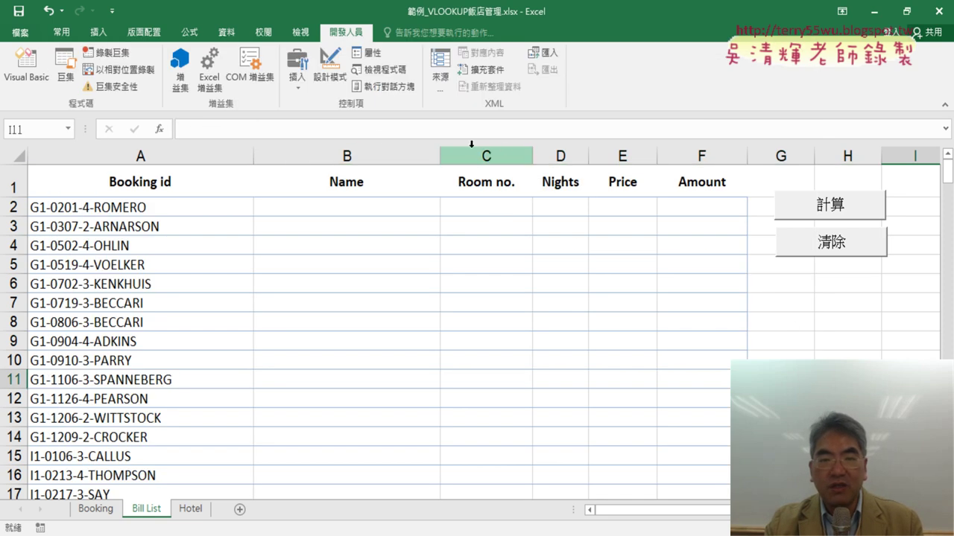
{"action": "left_click", "coordinate": [26, 66]}
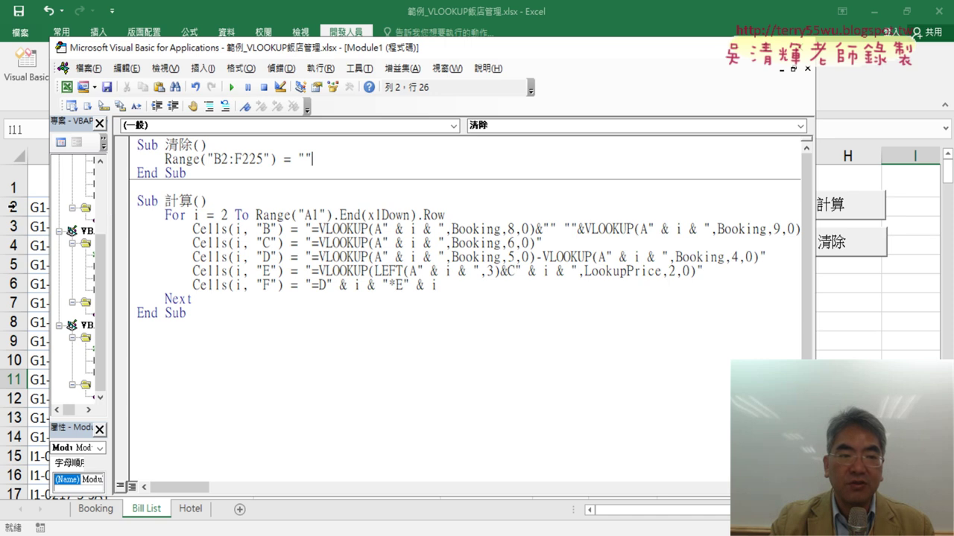
{"action": "left_click_drag", "start_coordinate": [255, 215], "coordinate": [445, 216]}
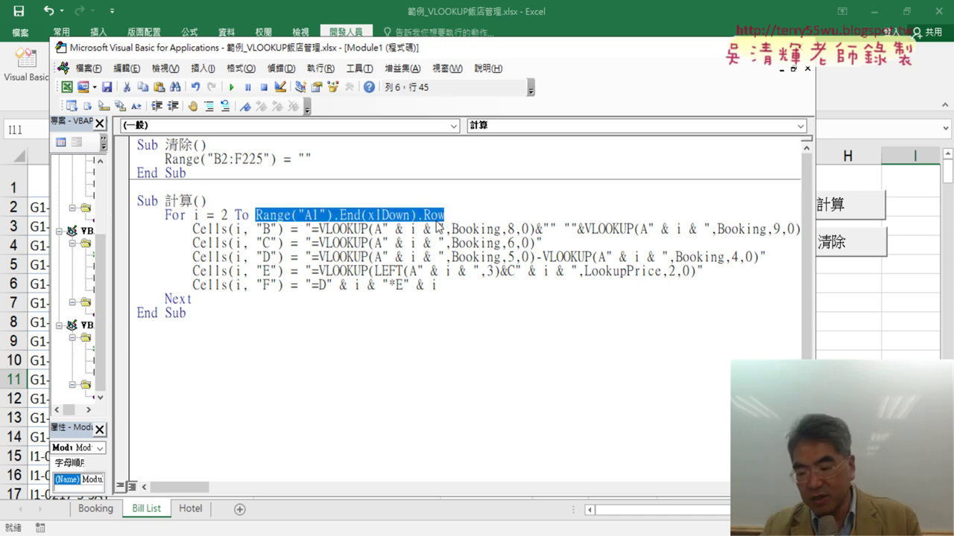
{"action": "type", "text": "225"}
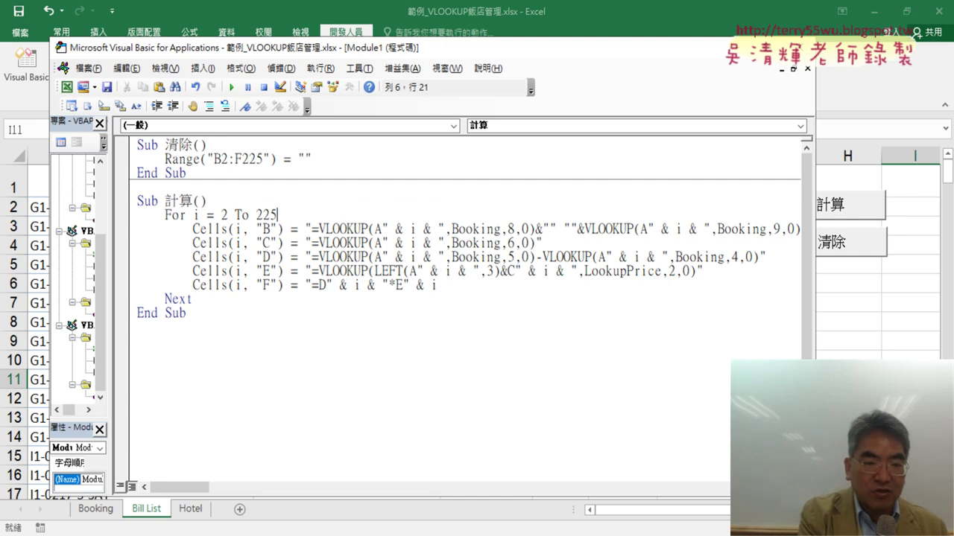
{"action": "key", "text": "ctrl+z"}
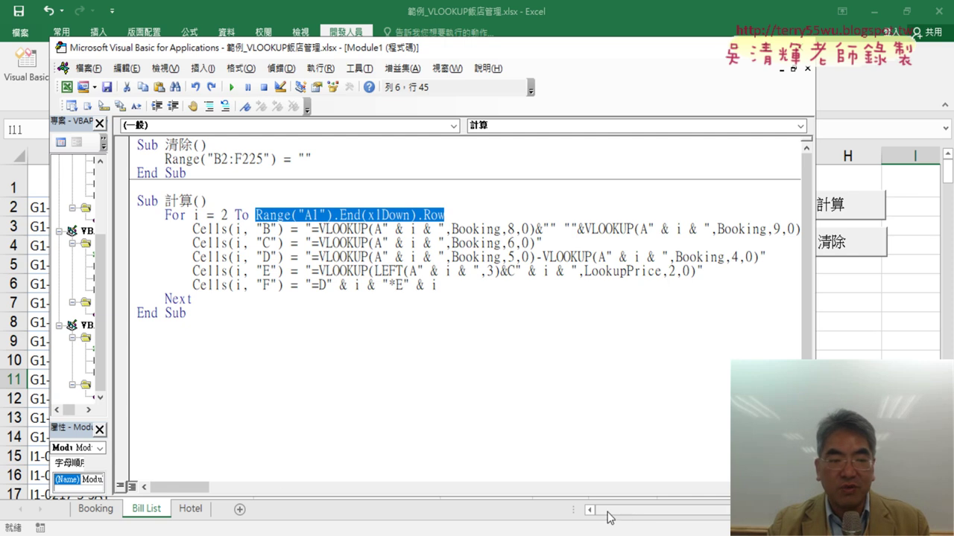
{"action": "left_click", "coordinate": [39, 227]}
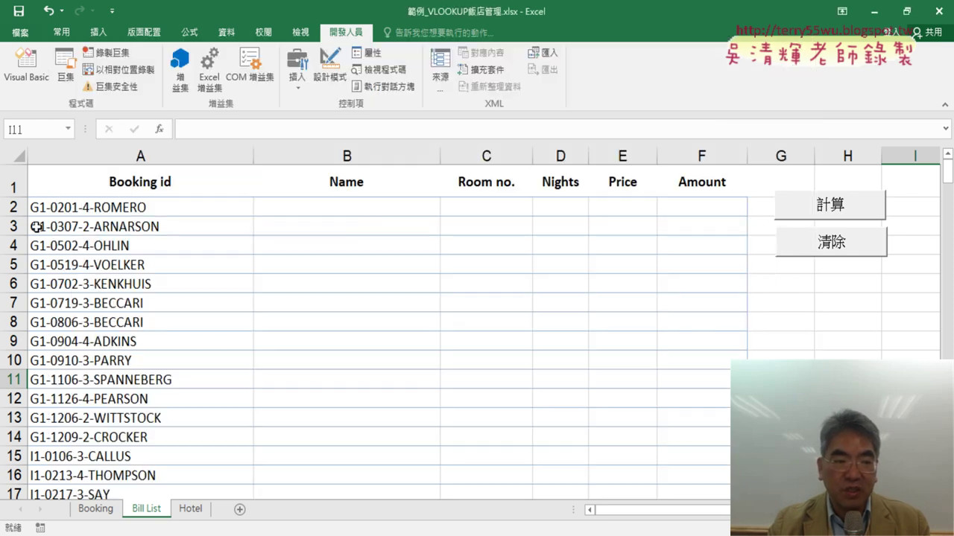
Confirm from A1 that booking ids end at row 225, then reopen the 計算 macro code
{"action": "left_click", "coordinate": [134, 189]}
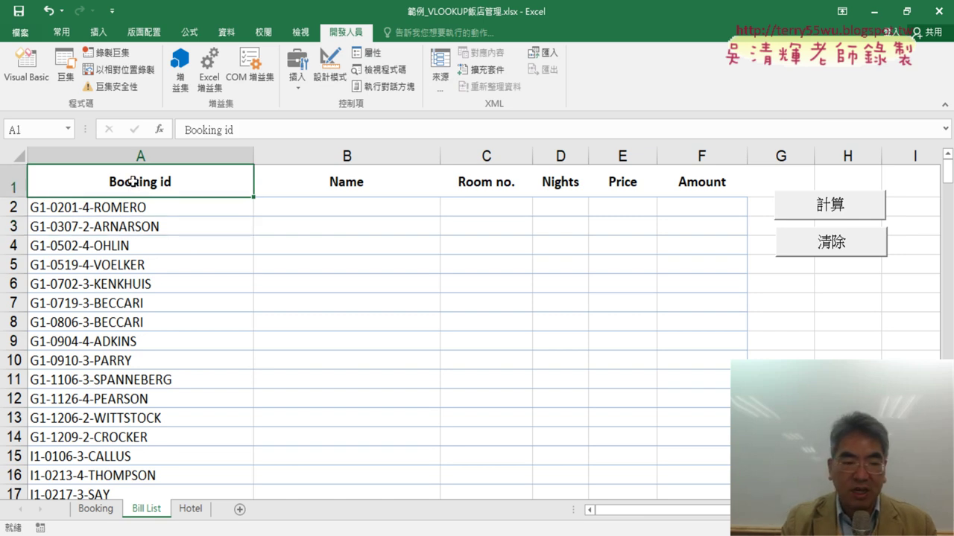
{"action": "key", "text": "ctrl+Down"}
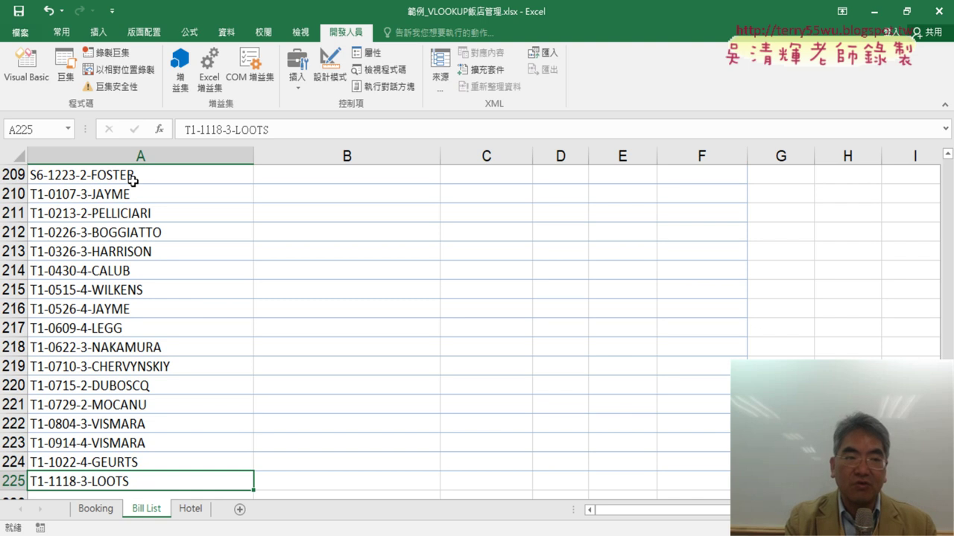
{"action": "key", "text": "ctrl+Up"}
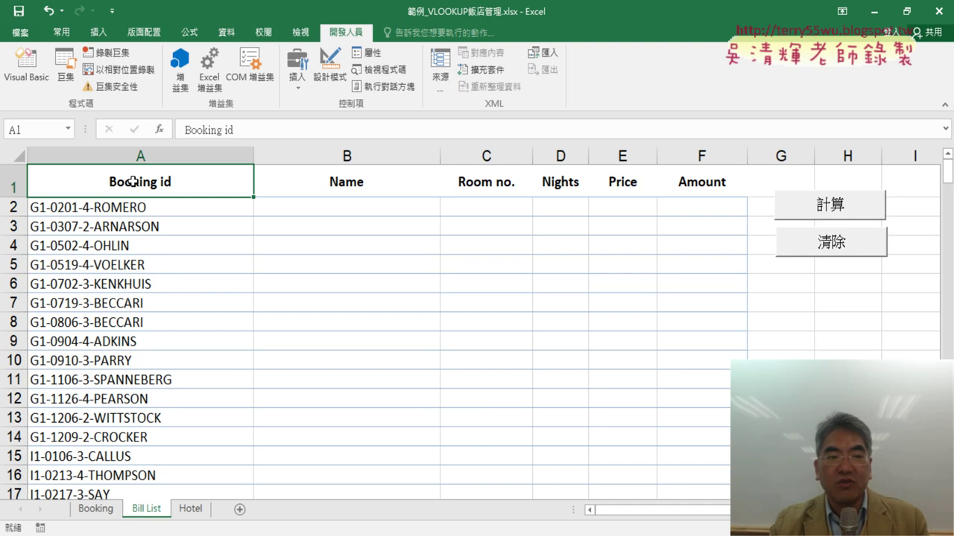
{"action": "left_click", "coordinate": [26, 63]}
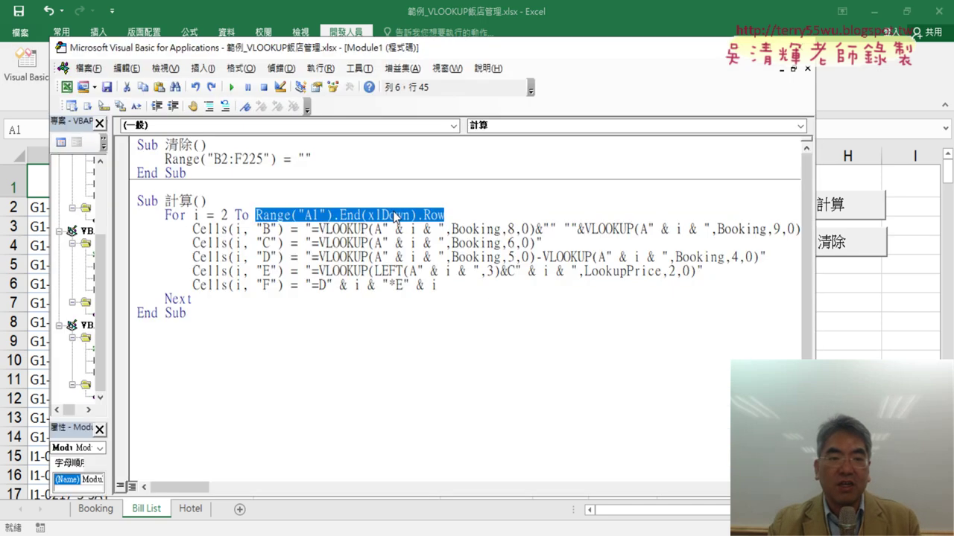
{"action": "left_click", "coordinate": [341, 218]}
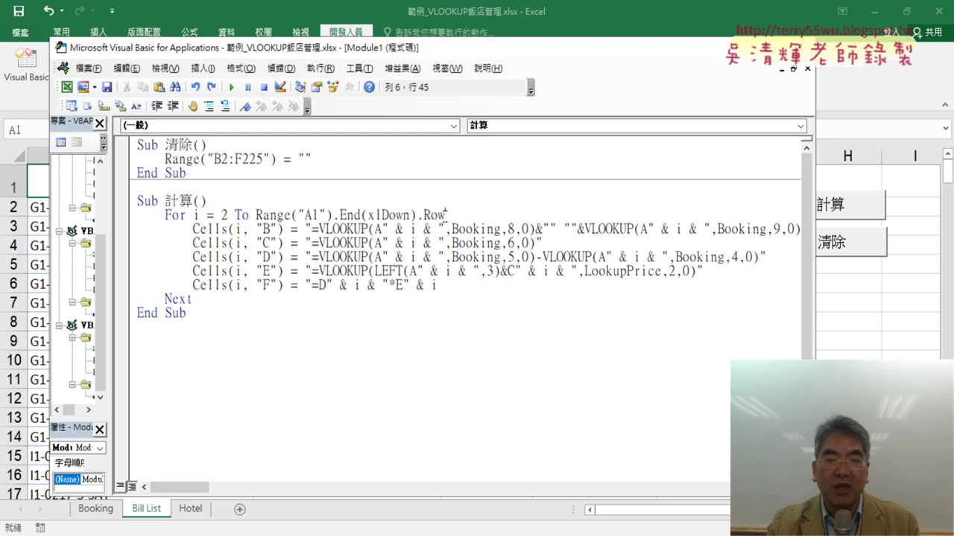
{"action": "left_click_drag", "start_coordinate": [445, 214], "coordinate": [319, 216]}
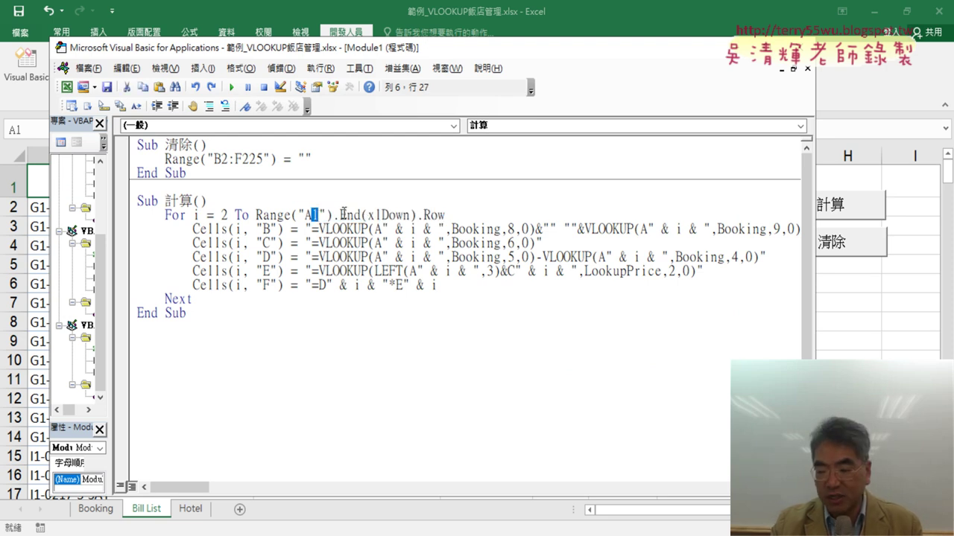
{"action": "type", "text": "3"}
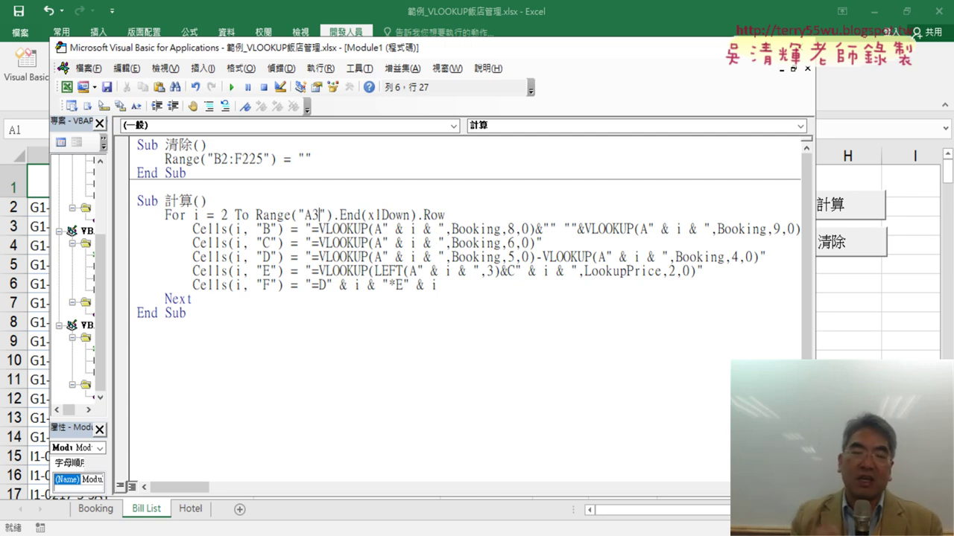
{"action": "key", "text": "BackSpace"}
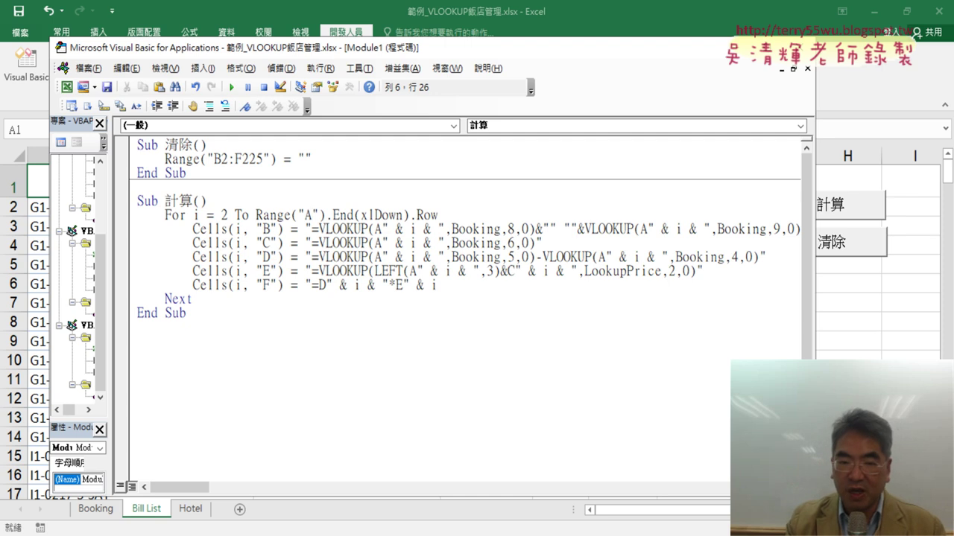
{"action": "type", "text": "1"}
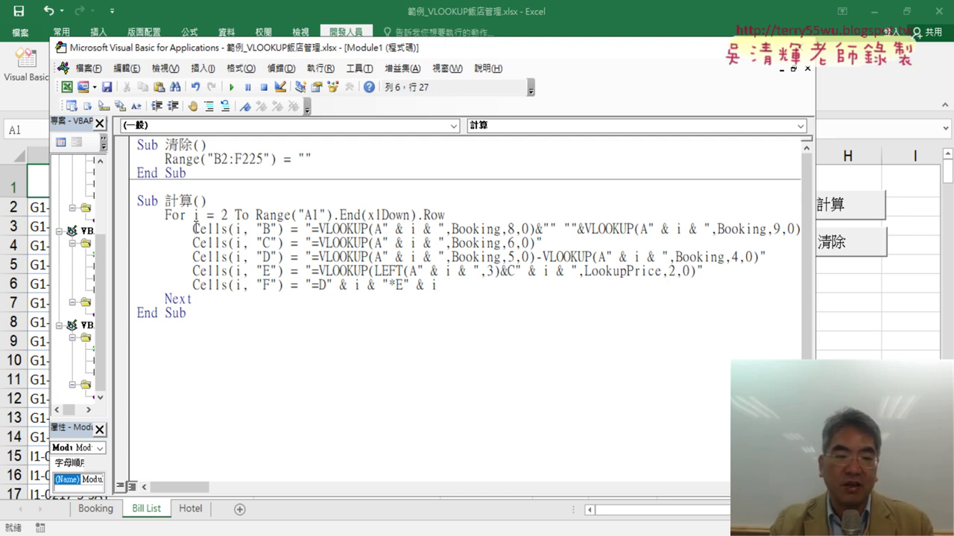
{"action": "left_click_drag", "start_coordinate": [193, 228], "coordinate": [227, 229]}
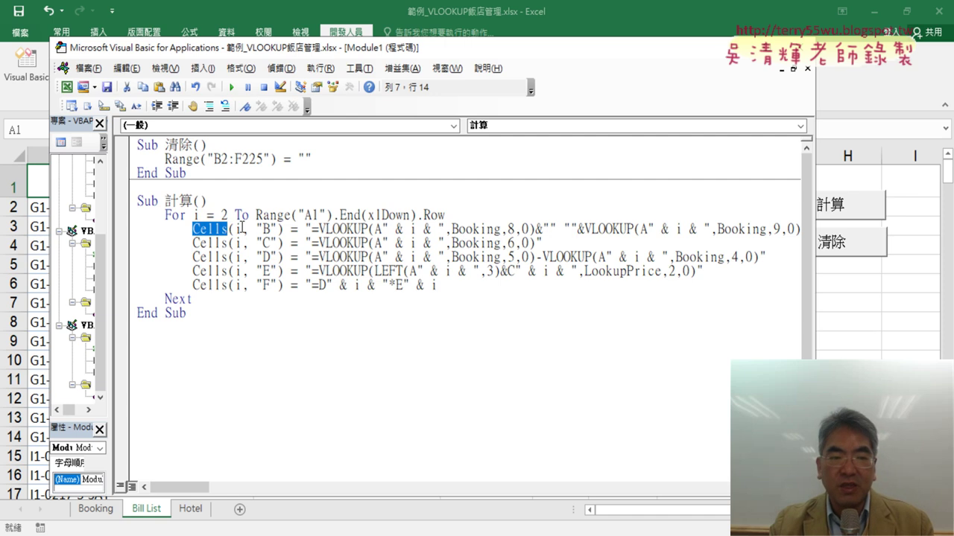
{"action": "left_click", "coordinate": [240, 228]}
{"action": "left_click", "coordinate": [261, 229]}
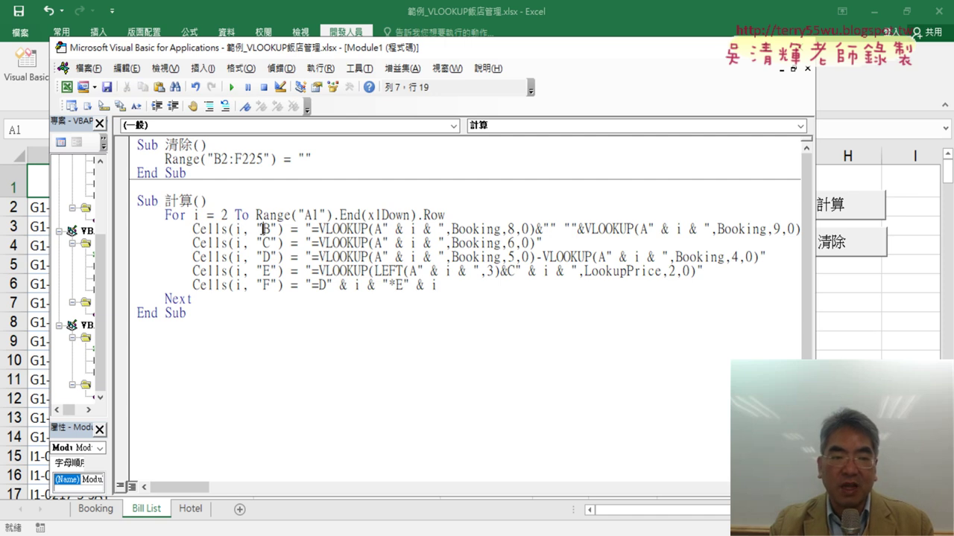
{"action": "left_click", "coordinate": [263, 285]}
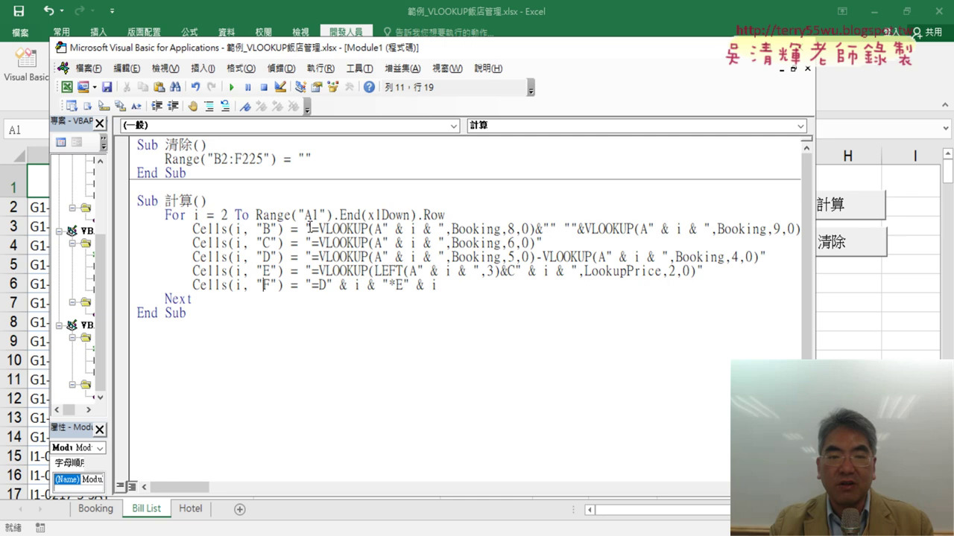
{"action": "left_click_drag", "start_coordinate": [310, 229], "coordinate": [808, 228]}
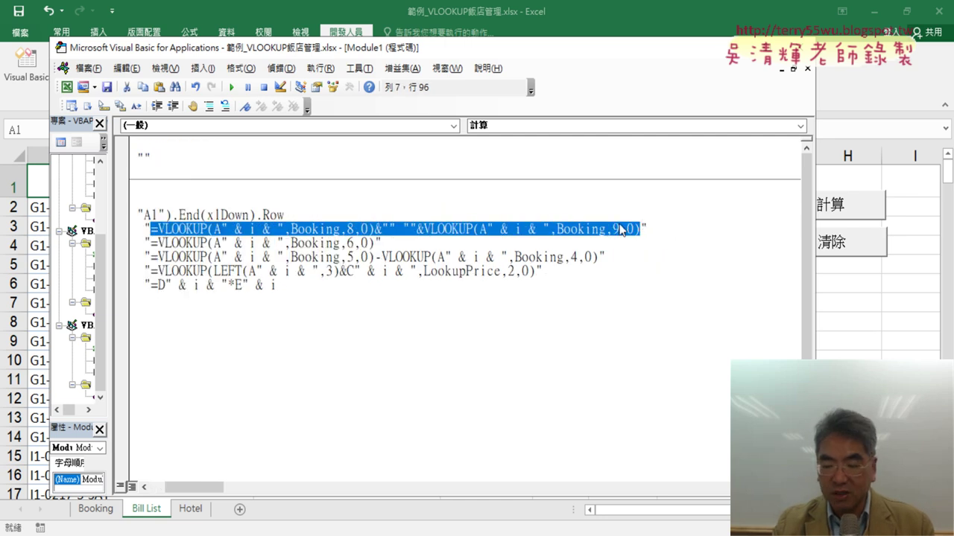
Delete the formula strings on the Name, Room no., Nights, Price and Amount lines, leaving ""
{"action": "key", "text": "Delete"}
{"action": "key", "text": "Down"}
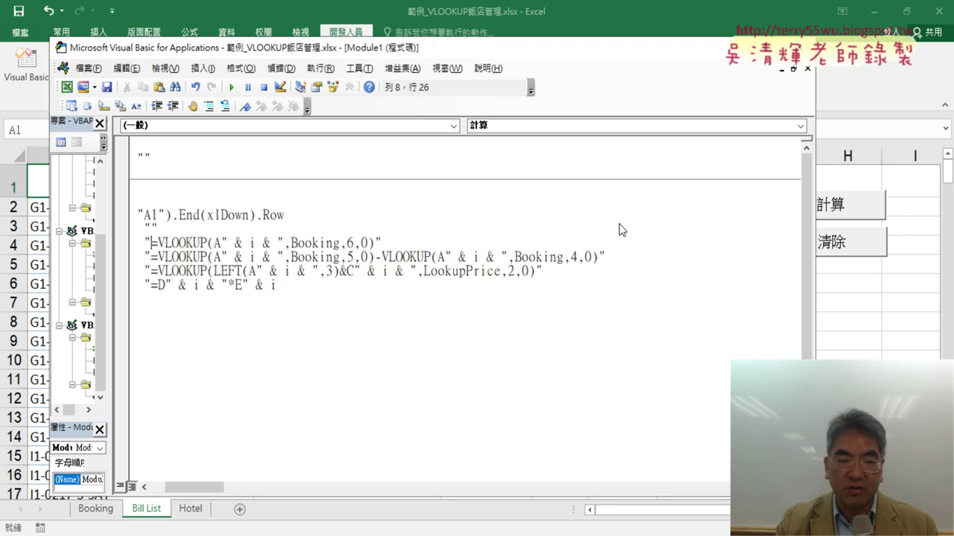
{"action": "key", "text": "Delete"}
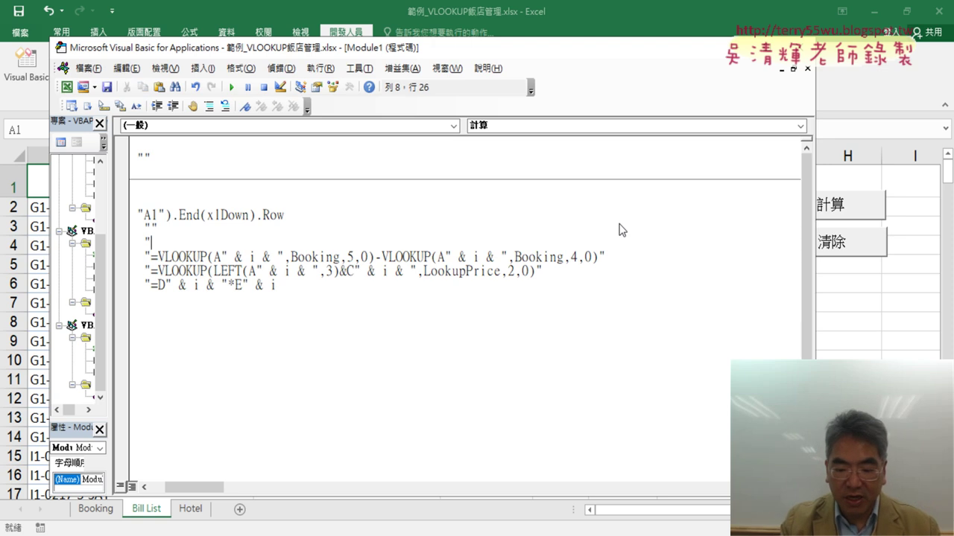
{"action": "key", "text": "shift+End"}
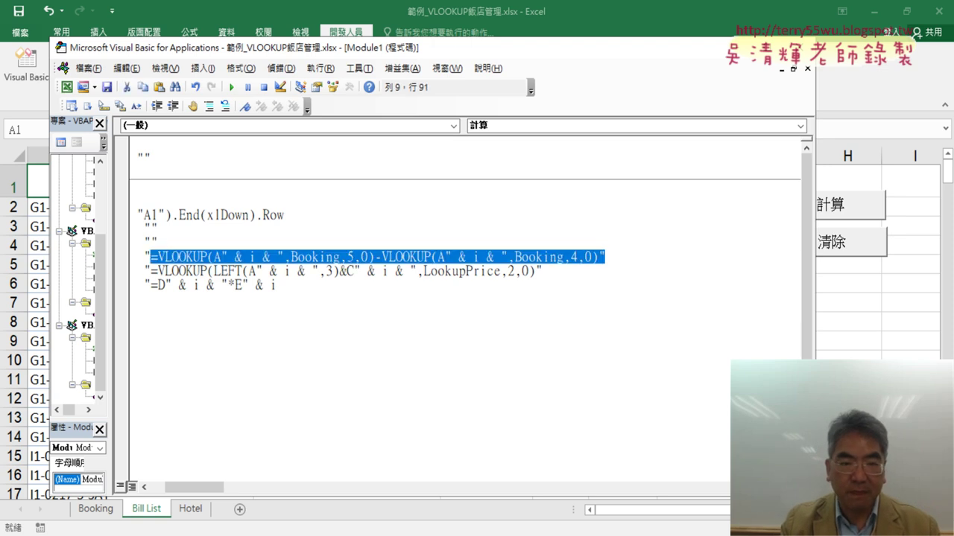
{"action": "key", "text": "Delete"}
{"action": "key", "text": "Down"}
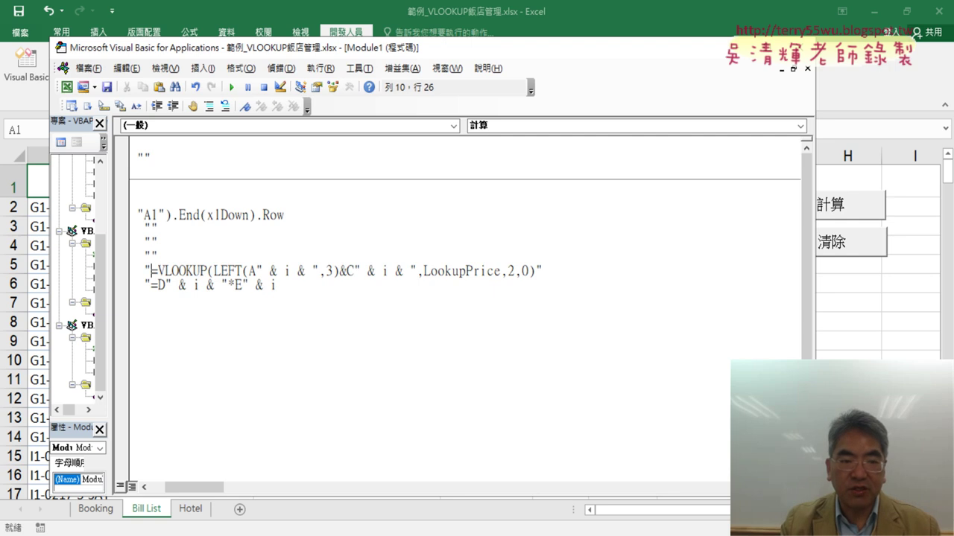
{"action": "key", "text": "shift+End"}
{"action": "key", "text": "Delete"}
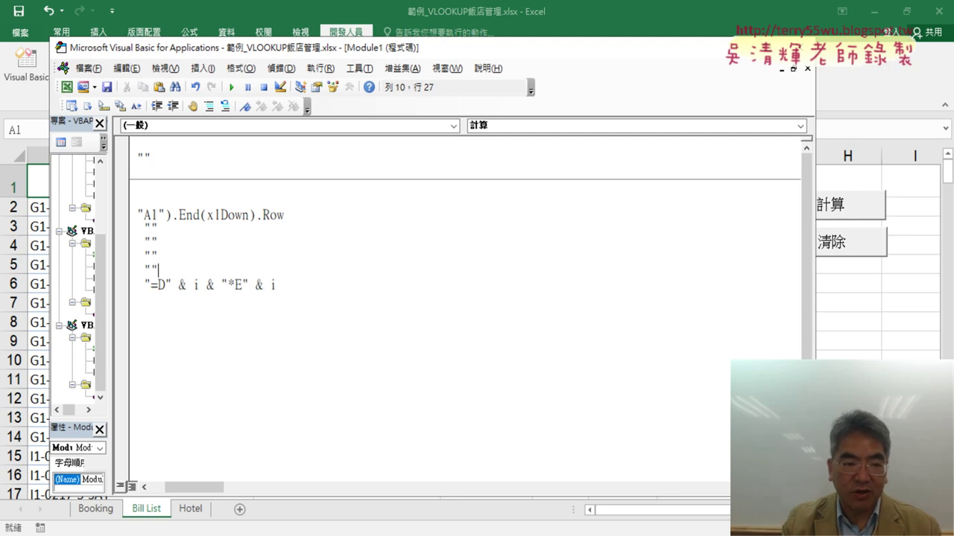
{"action": "key", "text": "shift+End"}
{"action": "key", "text": "Delete"}
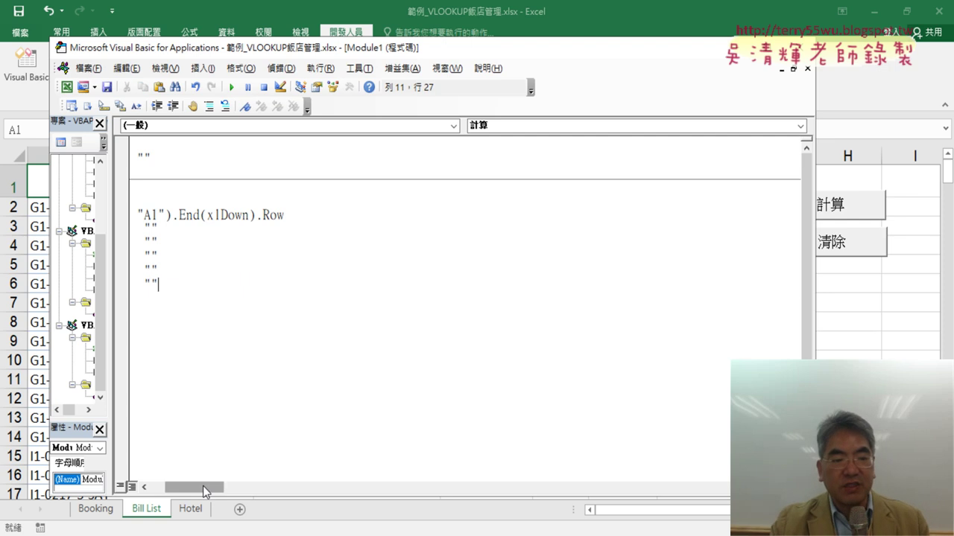
{"action": "left_click_drag", "start_coordinate": [203, 487], "coordinate": [186, 486]}
{"action": "left_click", "coordinate": [377, 274]}
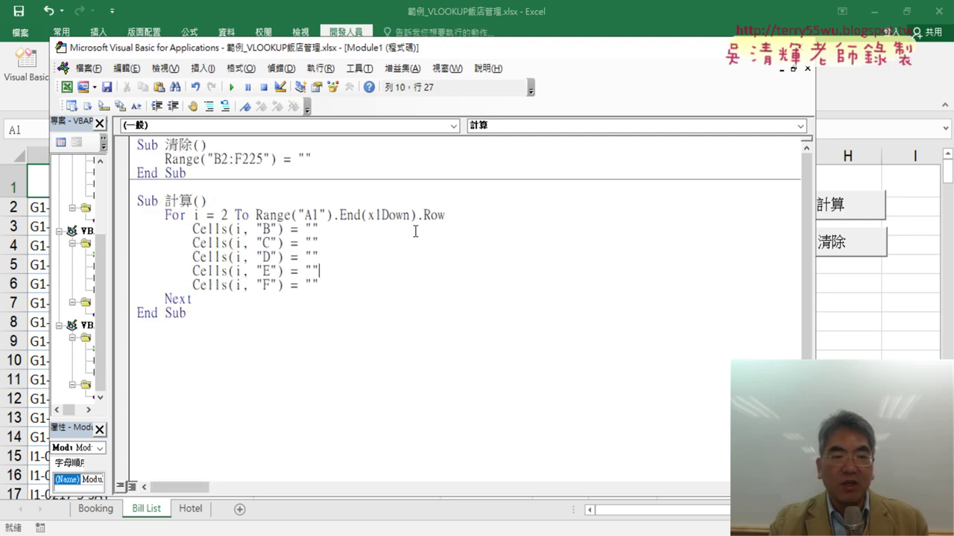
{"action": "mouse_move", "coordinate": [460, 55]}
{"action": "left_mouse_down"}
{"action": "mouse_move", "coordinate": [769, 70]}
{"action": "mouse_move", "coordinate": [646, 72]}
{"action": "left_mouse_up"}
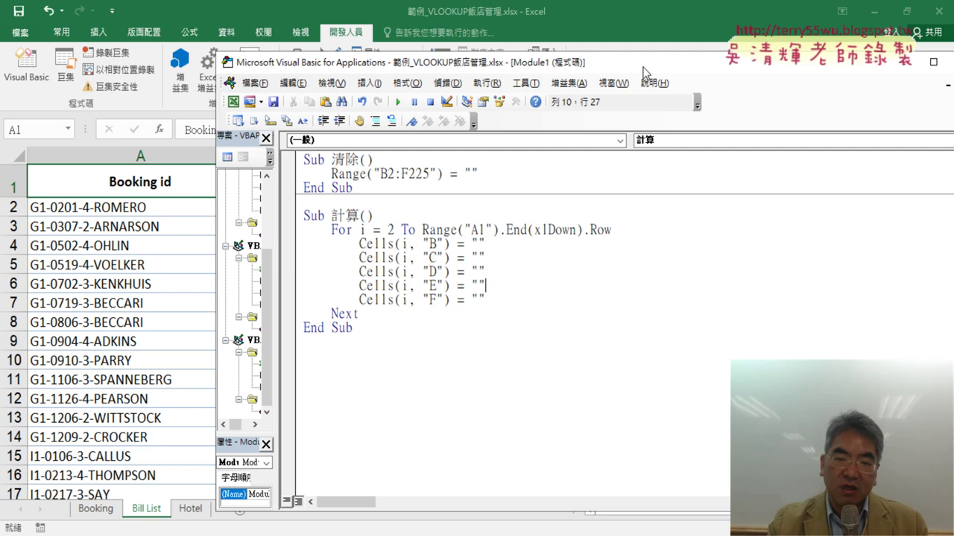
Confirm B2 is empty, then fill the full booking IDs down column A
{"action": "left_click", "coordinate": [130, 207]}
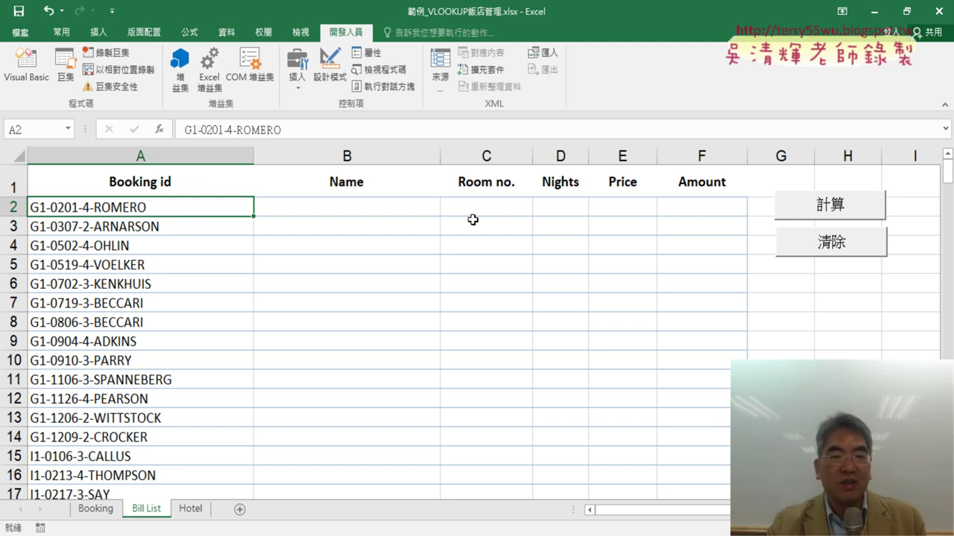
{"action": "left_click", "coordinate": [339, 207]}
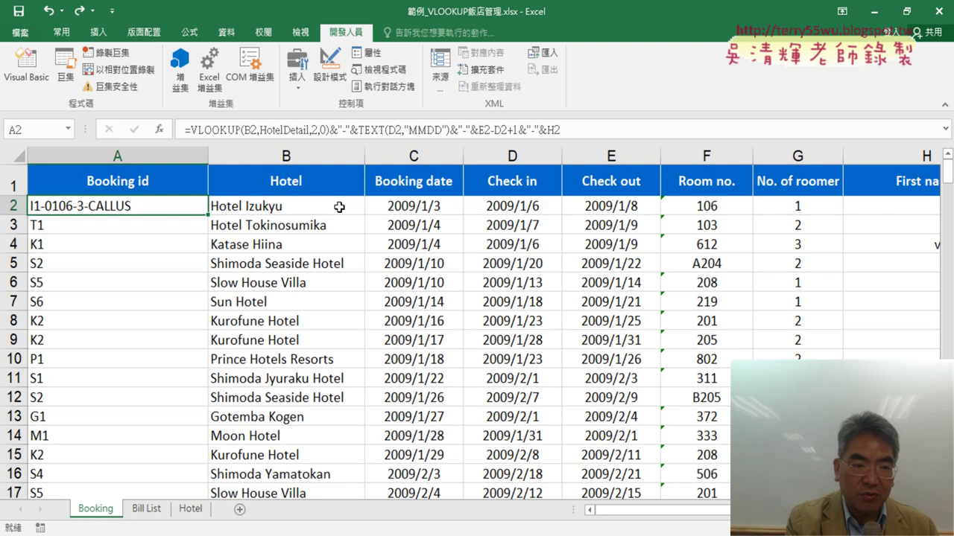
{"action": "double_click", "coordinate": [210, 215]}
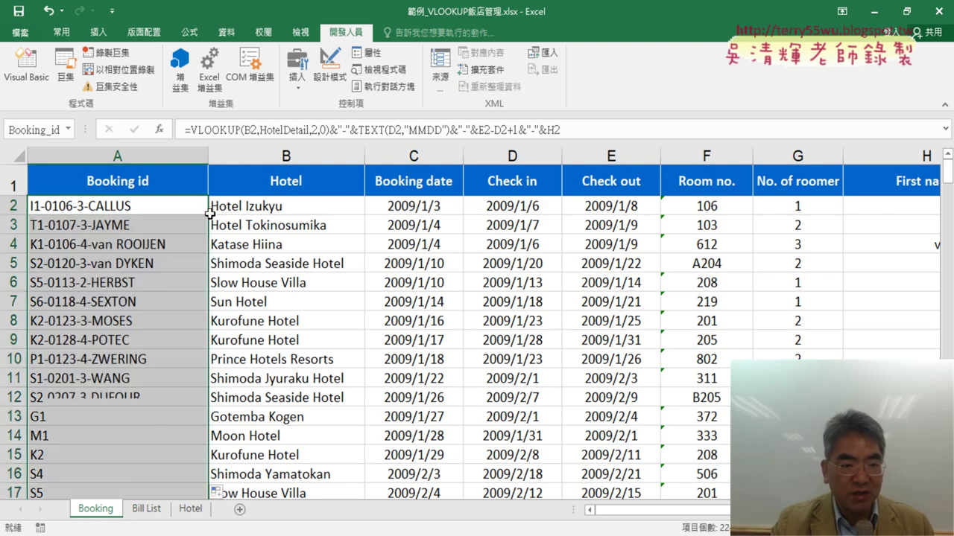
Undo the deletions in the 計算 macro to restore its formula strings, then return to Bill List
{"action": "left_click", "coordinate": [45, 86]}
{"action": "left_click", "coordinate": [533, 266]}
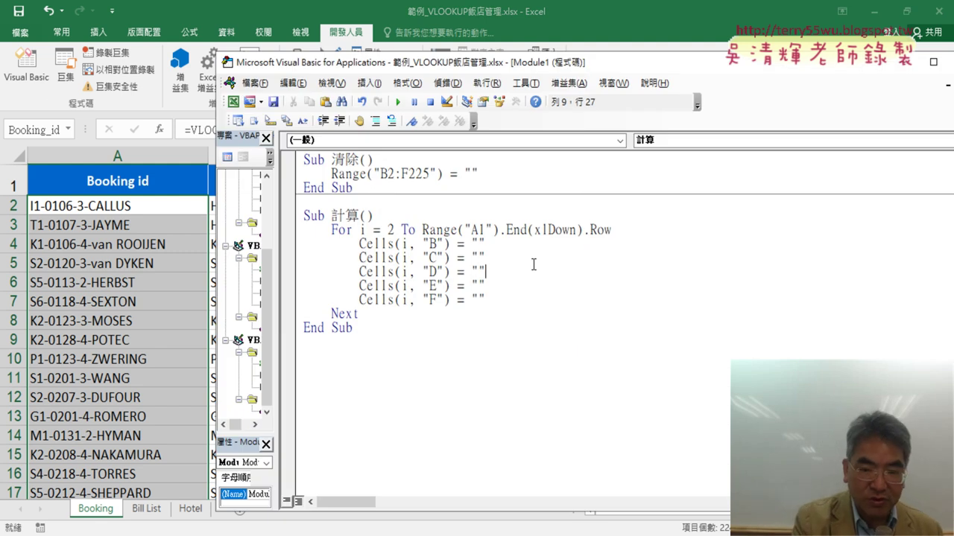
{"action": "key", "text": "ctrl+z"}
{"action": "key", "text": "ctrl+z"}
{"action": "key", "text": "ctrl+z"}
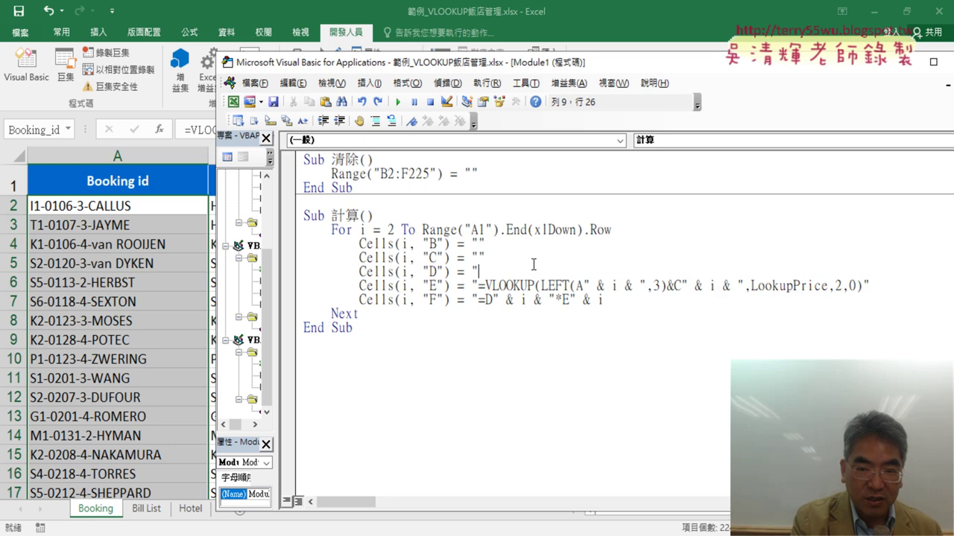
{"action": "key", "text": "ctrl+z"}
{"action": "key", "text": "ctrl+z"}
{"action": "key", "text": "ctrl+z"}
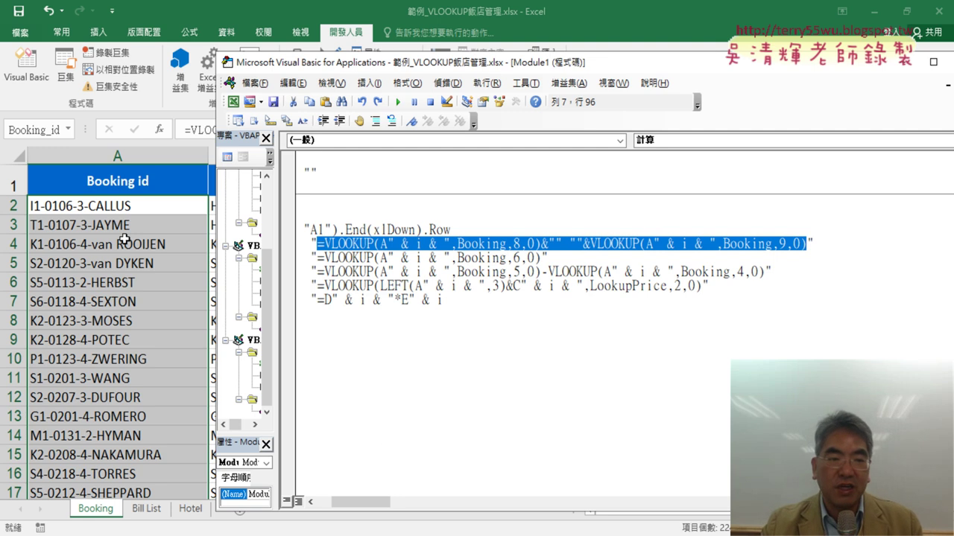
{"action": "left_click", "coordinate": [146, 509]}
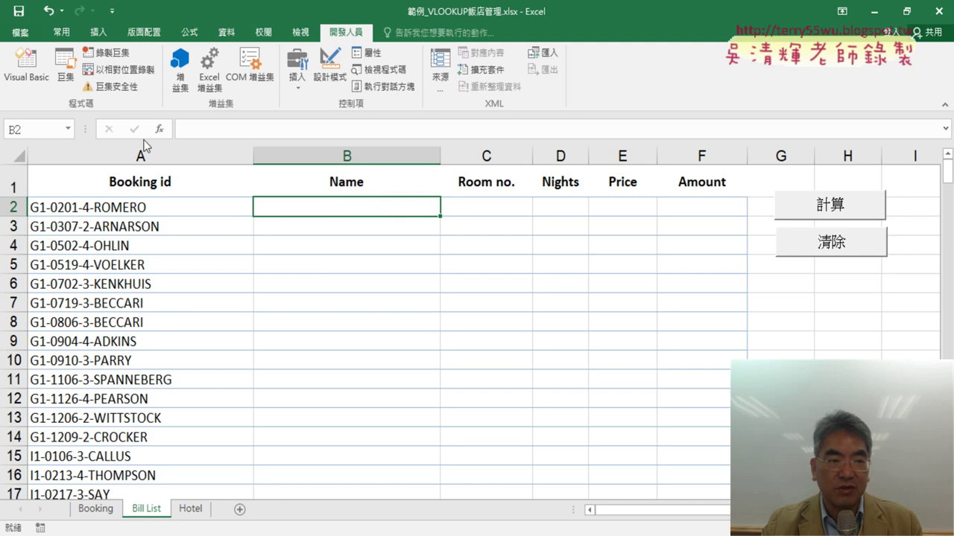
Run the 計算 macro to refill names, rooms, nights, prices and amounts for every booking
{"action": "left_click", "coordinate": [26, 67]}
{"action": "left_click", "coordinate": [555, 257]}
{"action": "left_click", "coordinate": [400, 102]}
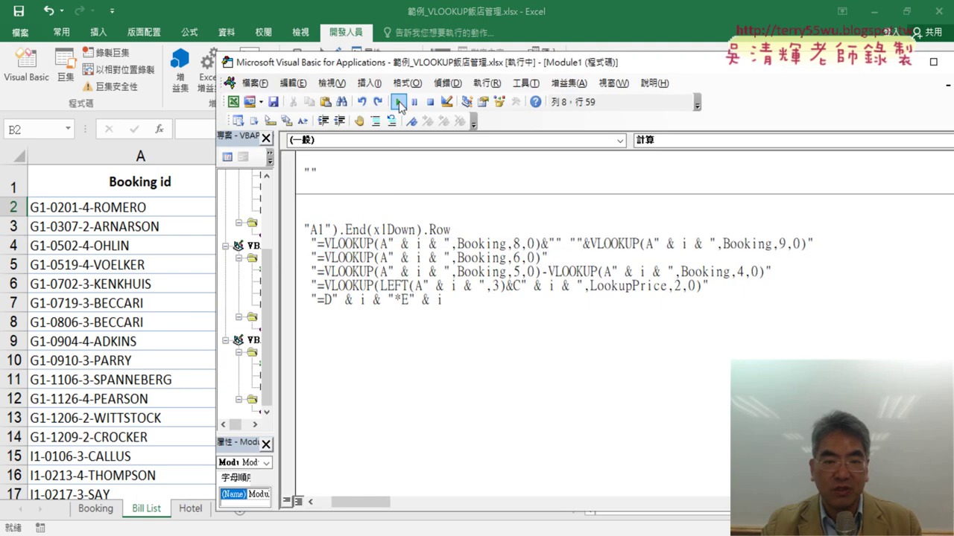
{"action": "left_click", "coordinate": [145, 246]}
Copy B2's Name formula from the formula bar without changing the cell
{"action": "left_click", "coordinate": [373, 208]}
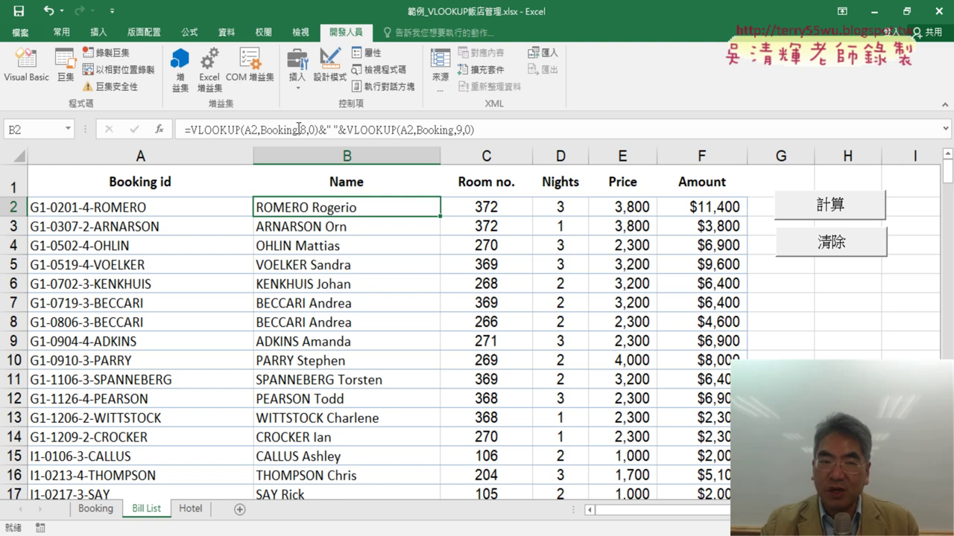
{"action": "left_click_drag", "start_coordinate": [486, 131], "coordinate": [185, 130]}
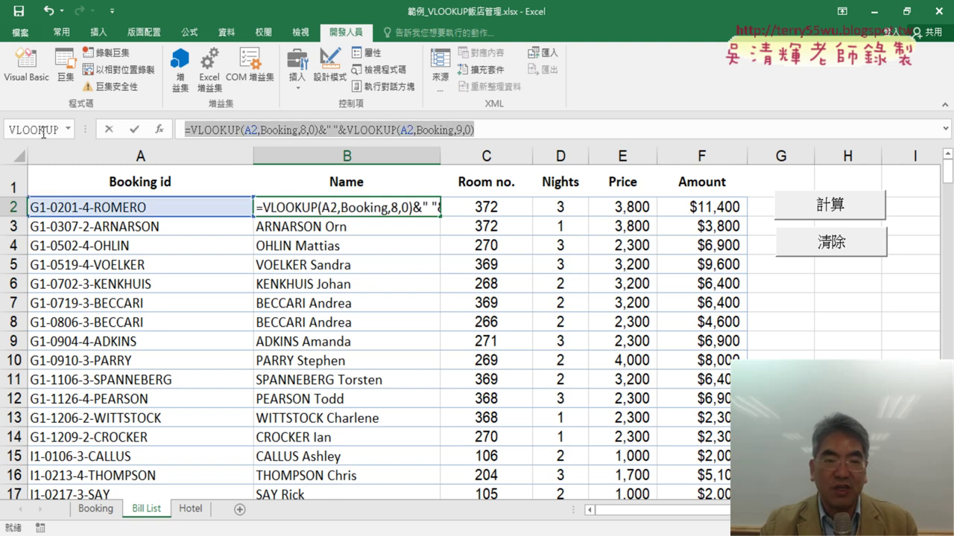
{"action": "right_click", "coordinate": [304, 130]}
{"action": "left_click", "coordinate": [336, 158]}
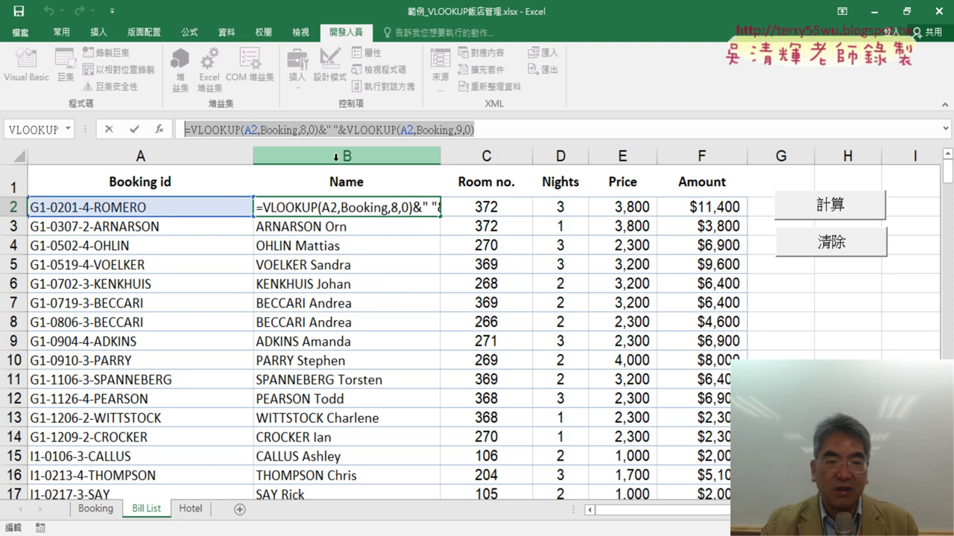
{"action": "left_click", "coordinate": [111, 129]}
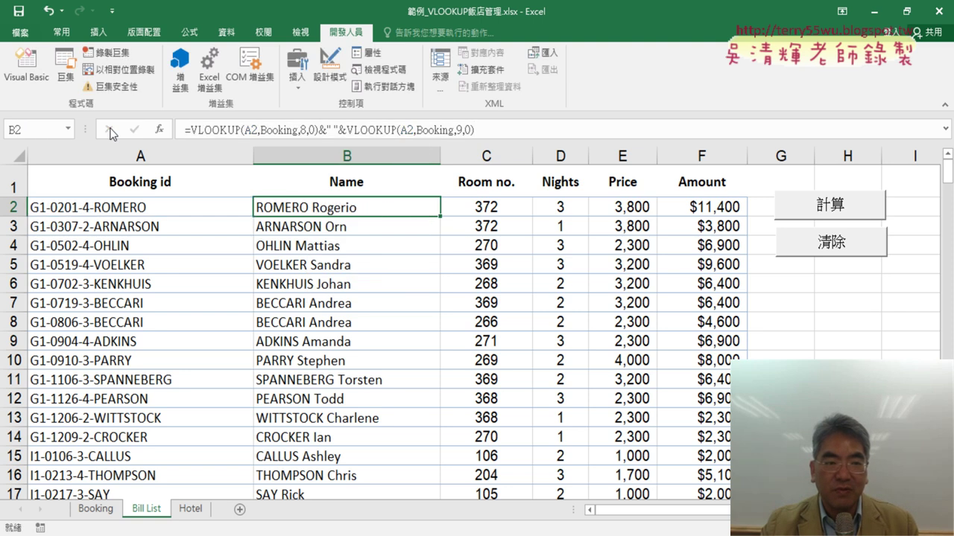
{"action": "left_click", "coordinate": [41, 83]}
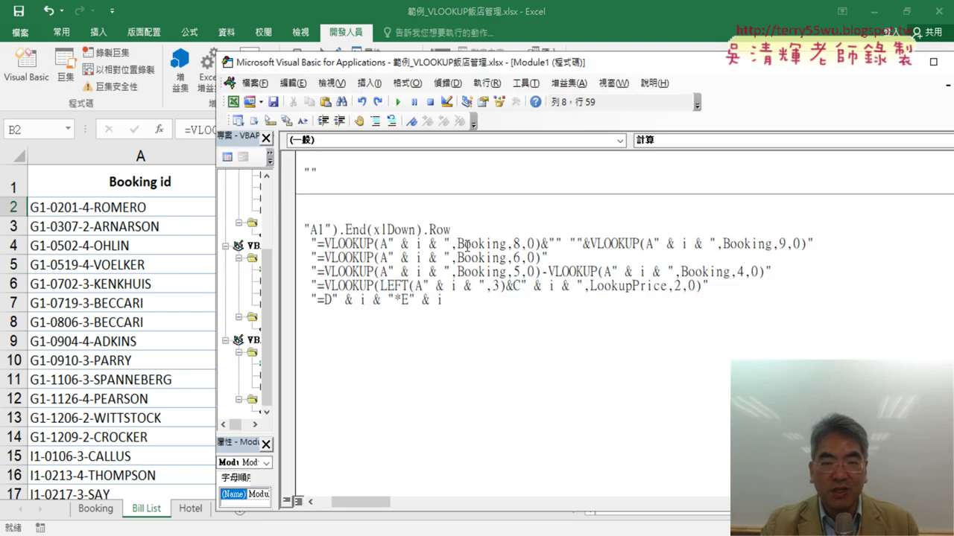
Paste =VLOOKUP(A2,Booking,8,0)&" "&VLOOKUP(A2,Booking,9,0) into the Name line and dismiss the compile error
{"action": "left_click_drag", "start_coordinate": [376, 501], "coordinate": [360, 501]}
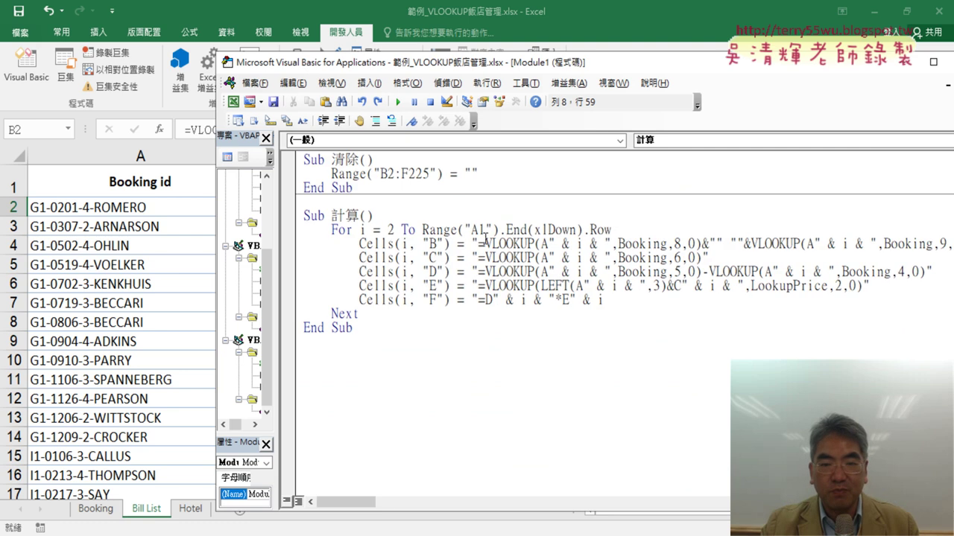
{"action": "key", "text": "shift+End"}
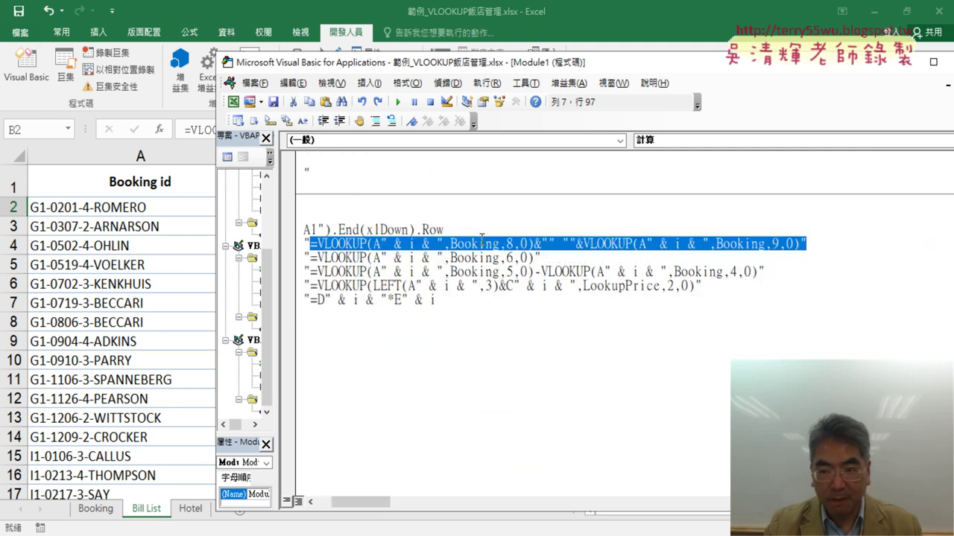
{"action": "key", "text": "Delete"}
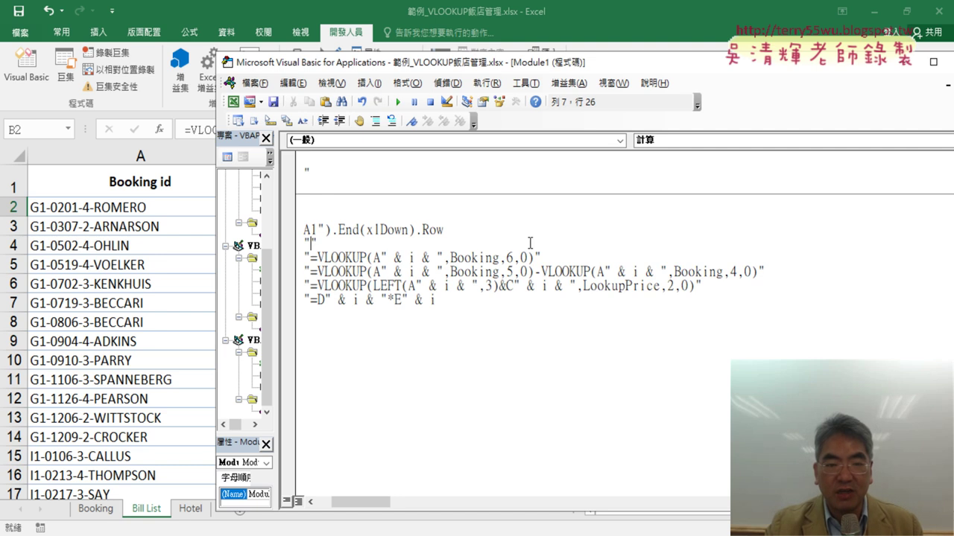
{"action": "left_click_drag", "start_coordinate": [350, 501], "coordinate": [335, 502]}
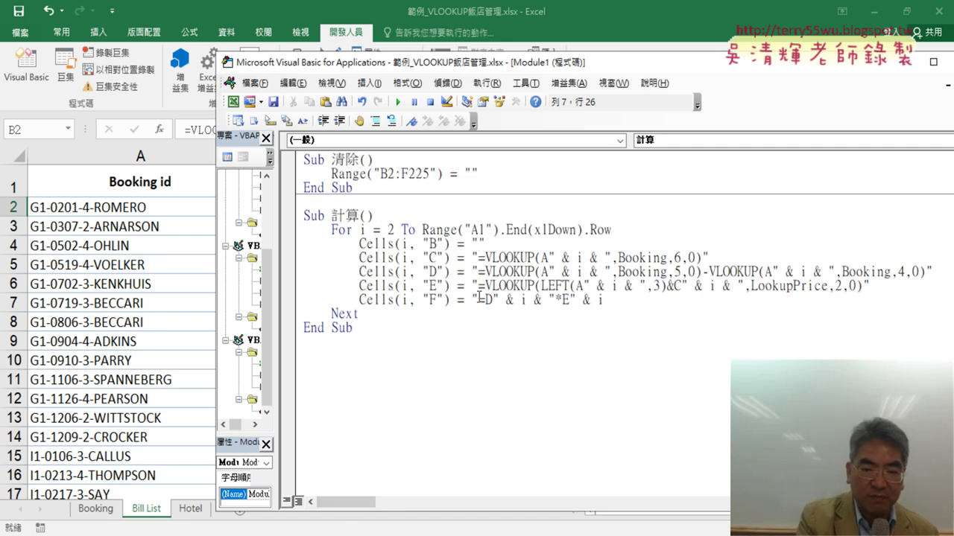
{"action": "key", "text": "ctrl+v"}
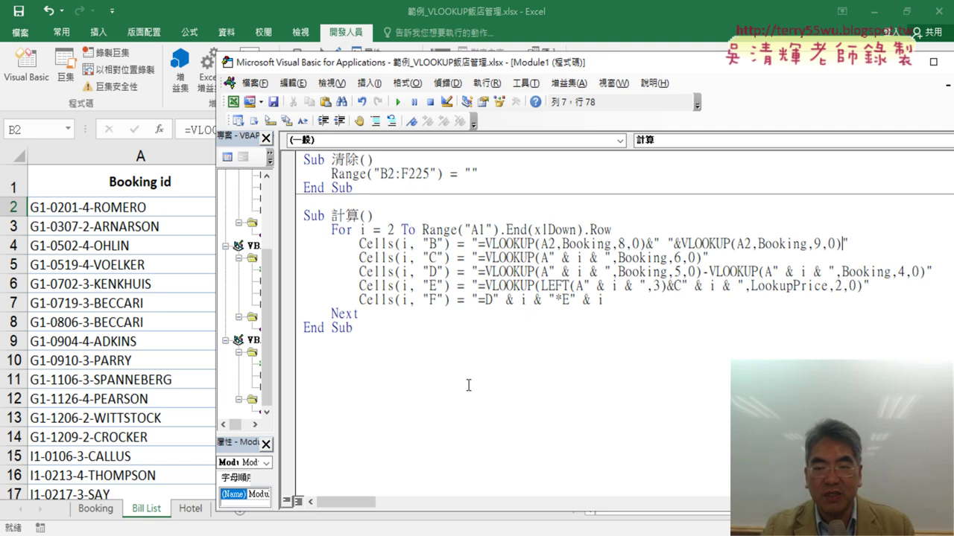
{"action": "left_click", "coordinate": [710, 366]}
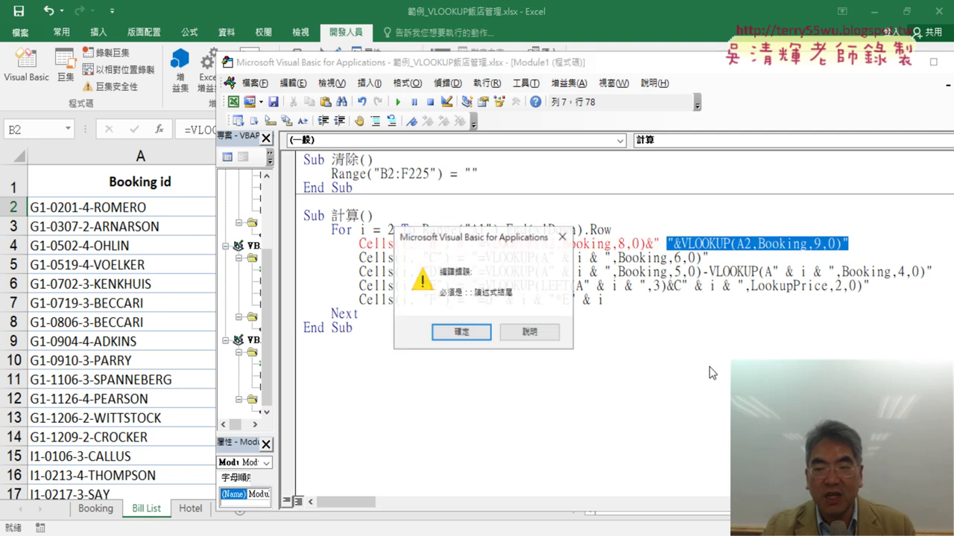
{"action": "left_click", "coordinate": [459, 333]}
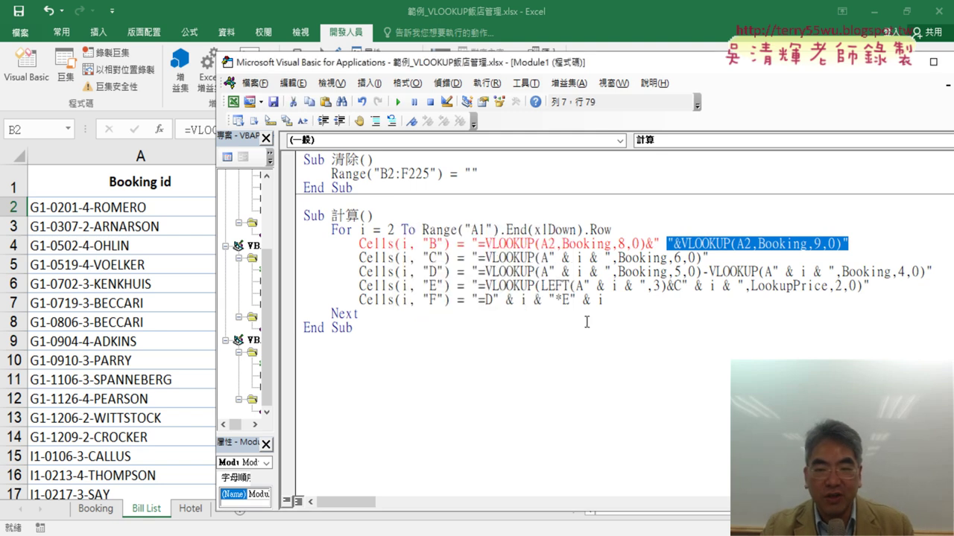
{"action": "left_click", "coordinate": [175, 211]}
Inspect how B2's Name formula quotes the space between surname and first name, leaving it unchanged
{"action": "left_click", "coordinate": [366, 209]}
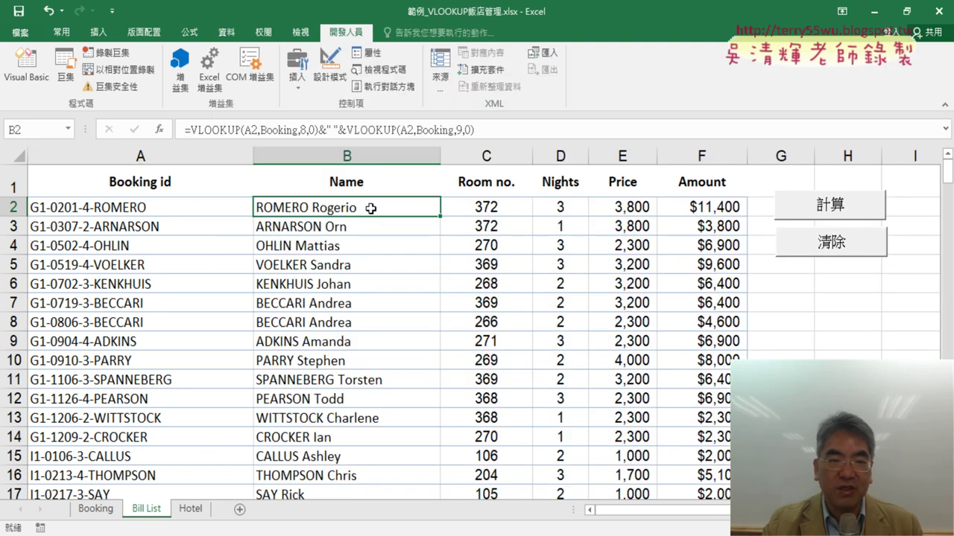
{"action": "left_click", "coordinate": [328, 130]}
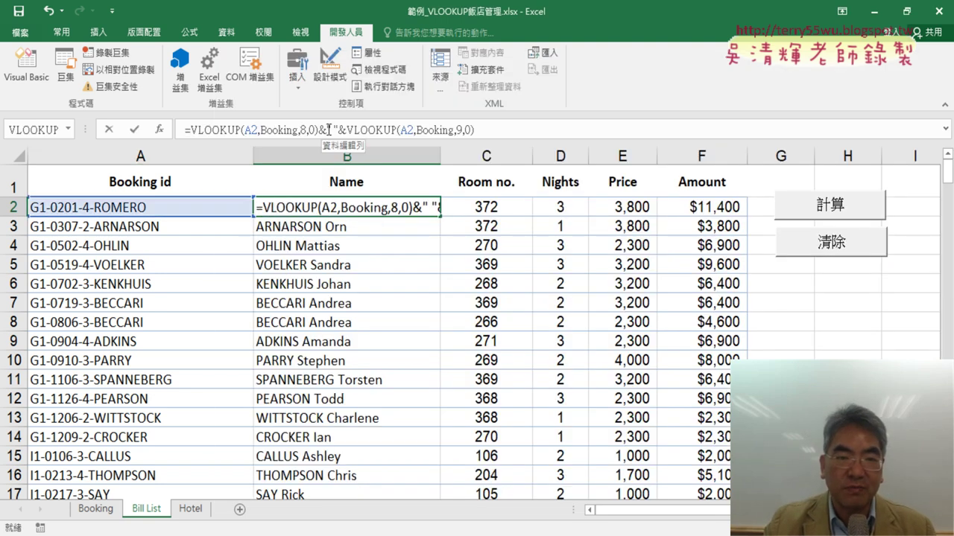
{"action": "left_click", "coordinate": [336, 130]}
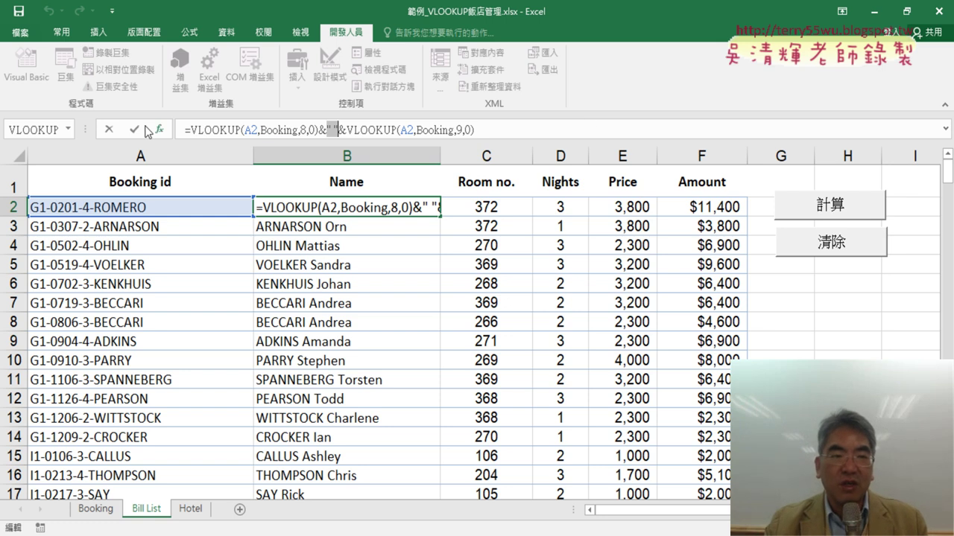
{"action": "left_click", "coordinate": [110, 130]}
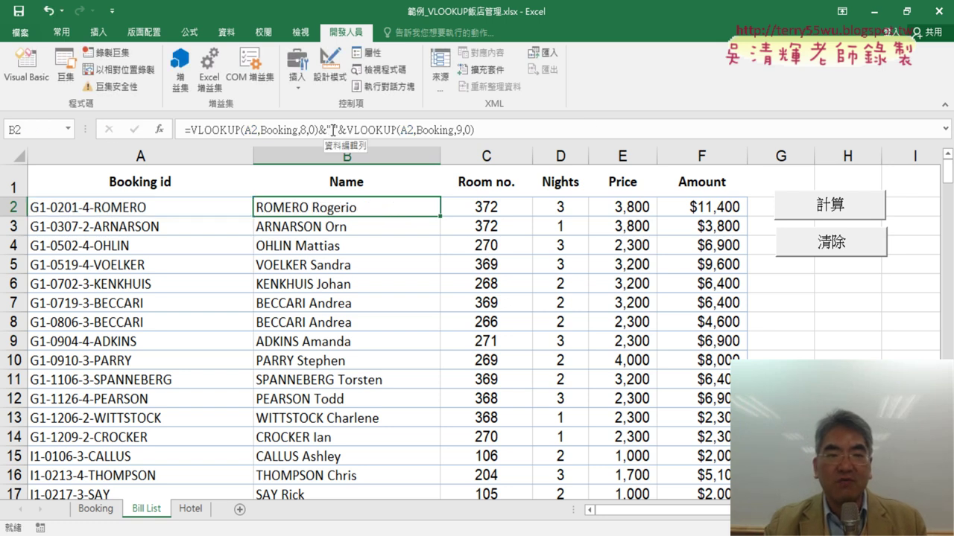
{"action": "left_click", "coordinate": [327, 129]}
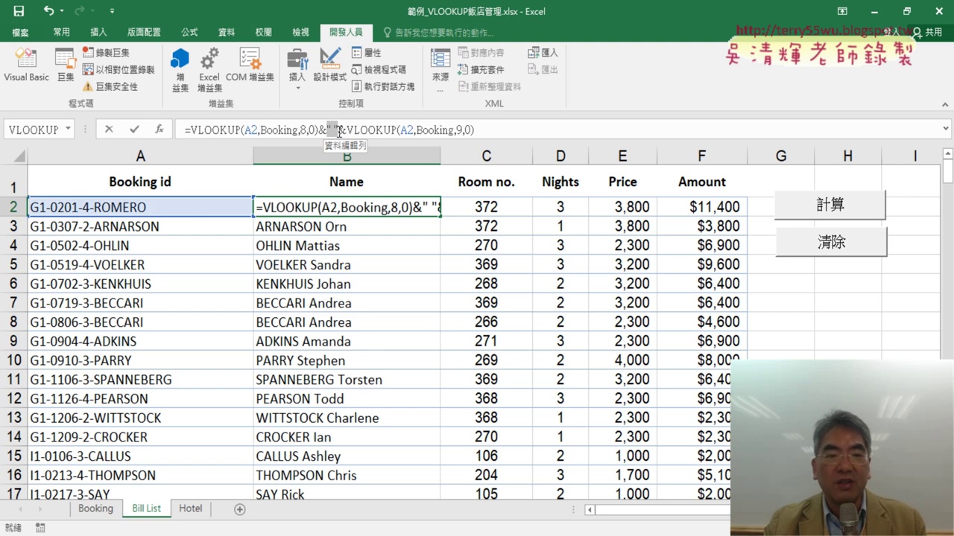
{"action": "left_click_drag", "start_coordinate": [339, 131], "coordinate": [339, 131]}
{"action": "left_click", "coordinate": [109, 129]}
Change the macro's Name line from &" "& to &"" ""& so the space is escaped
{"action": "left_click", "coordinate": [26, 65]}
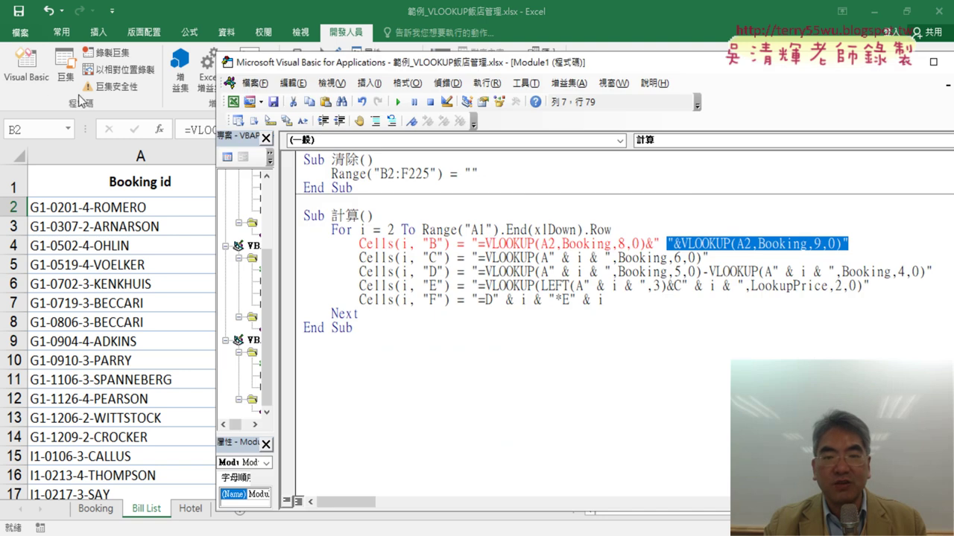
{"action": "left_click", "coordinate": [655, 244]}
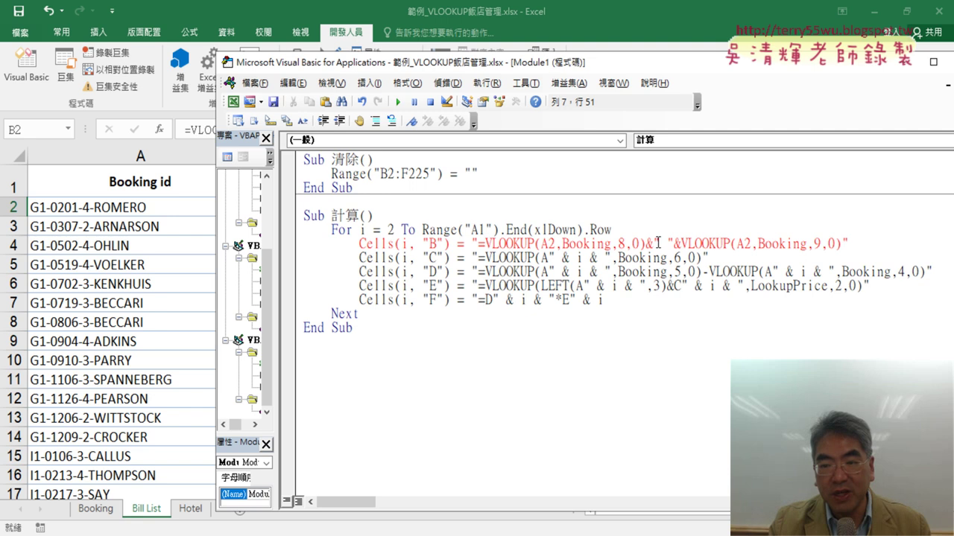
{"action": "type", "text": "\"\" "}
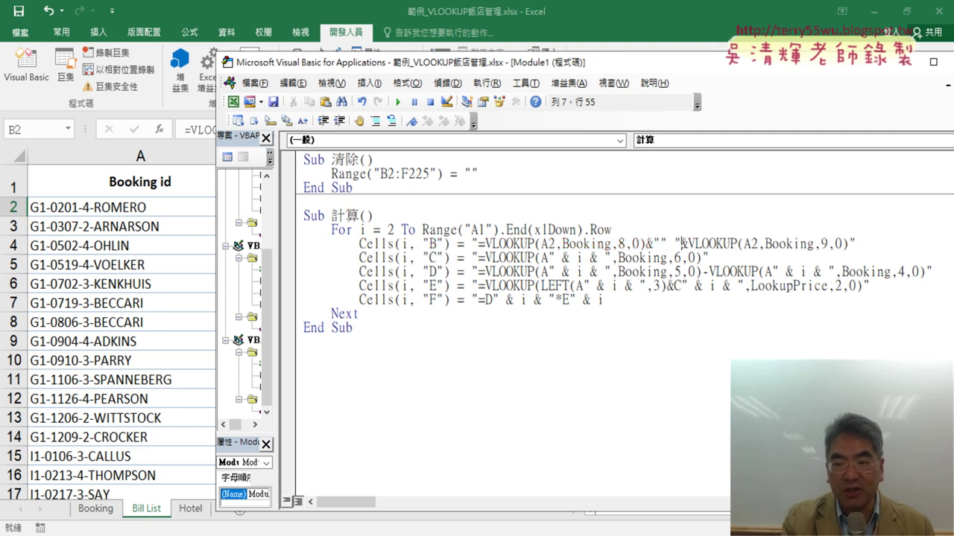
{"action": "type", "text": "\""}
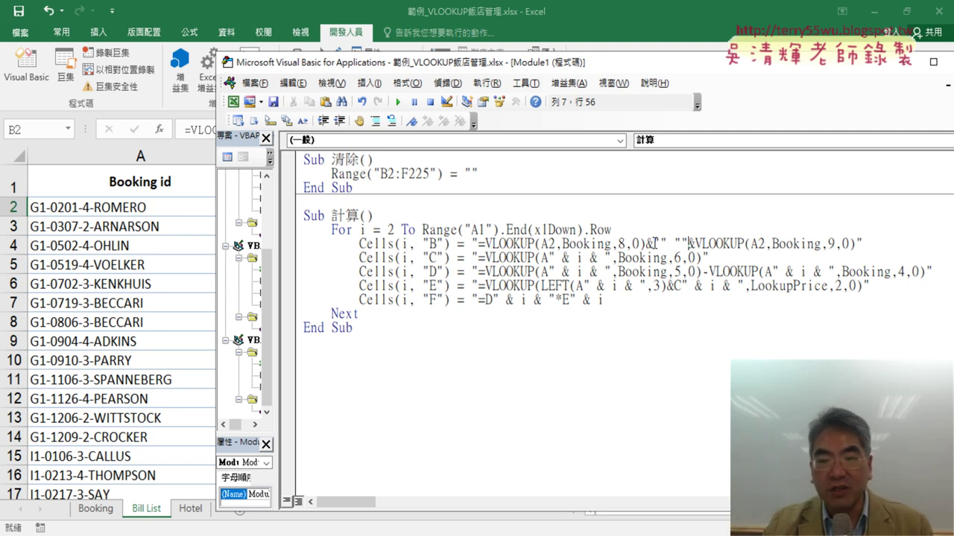
{"action": "left_click_drag", "start_coordinate": [653, 242], "coordinate": [661, 243]}
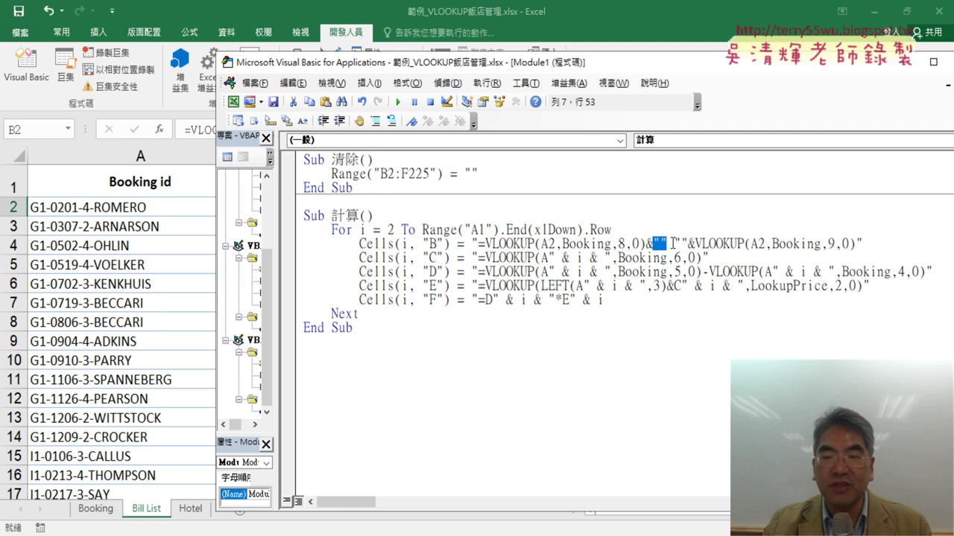
{"action": "left_click_drag", "start_coordinate": [673, 243], "coordinate": [681, 243]}
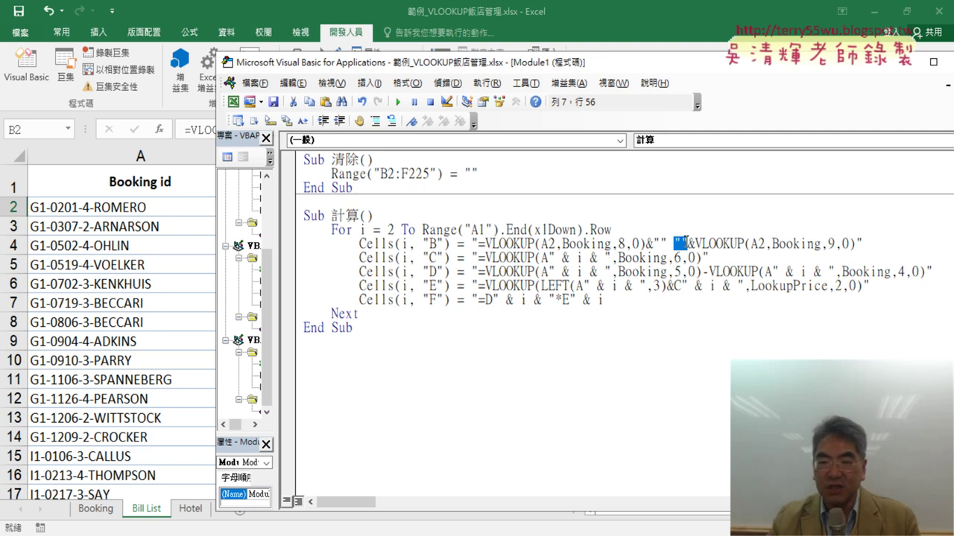
{"action": "left_click", "coordinate": [169, 212]}
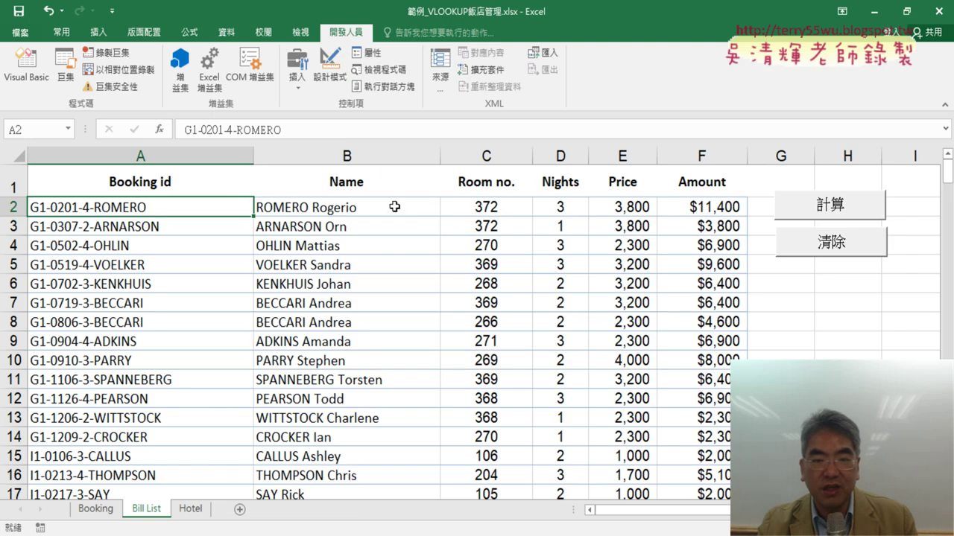
Compare C2's Room no. formula on the sheet with the macro's Room no. line
{"action": "left_click", "coordinate": [358, 206]}
{"action": "left_click", "coordinate": [524, 214]}
{"action": "left_click", "coordinate": [252, 130]}
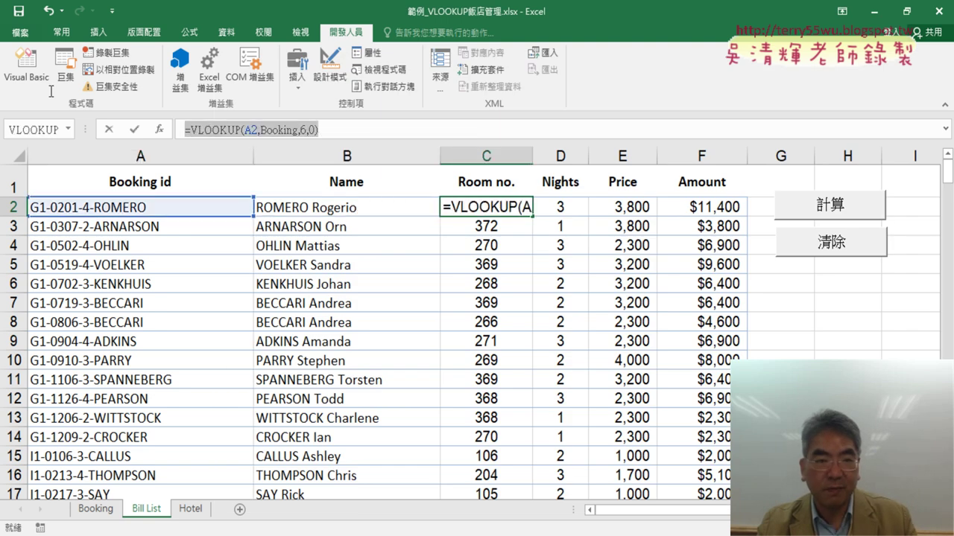
{"action": "left_click", "coordinate": [108, 130]}
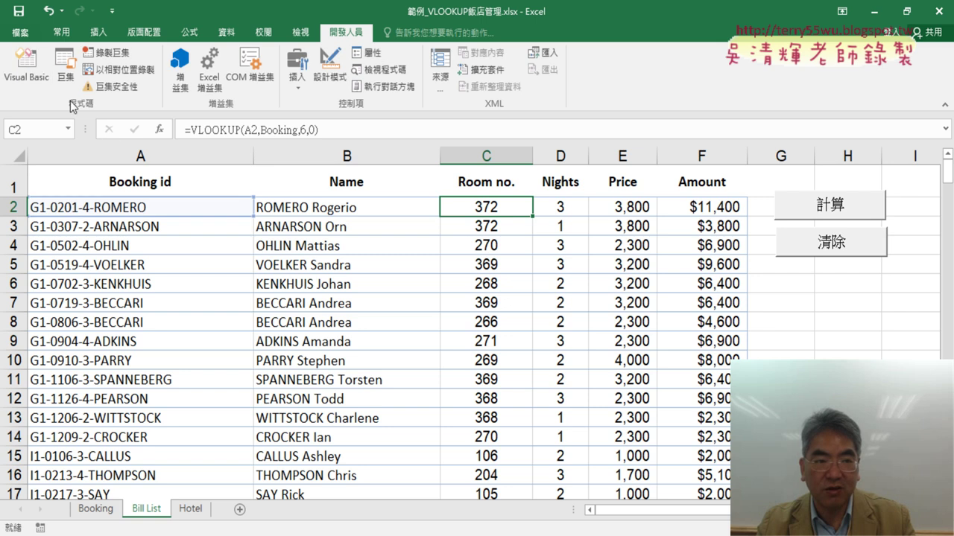
{"action": "left_click", "coordinate": [26, 69]}
{"action": "left_click_drag", "start_coordinate": [702, 257], "coordinate": [472, 258]}
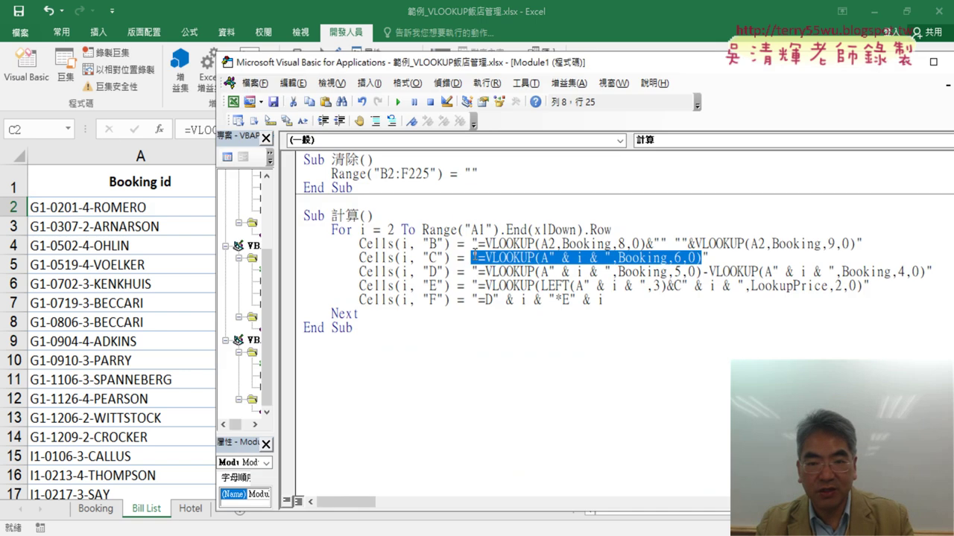
{"action": "left_click", "coordinate": [559, 266]}
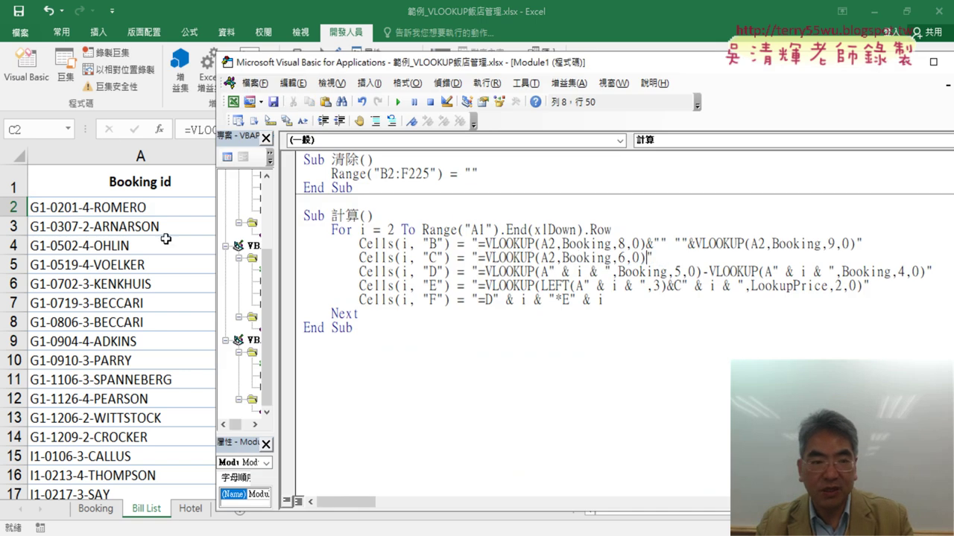
{"action": "left_click", "coordinate": [149, 208]}
Compare D2's Nights formula with the Nights formula text in the macro
{"action": "left_click", "coordinate": [561, 209]}
{"action": "left_click_drag", "start_coordinate": [466, 128], "coordinate": [185, 129]}
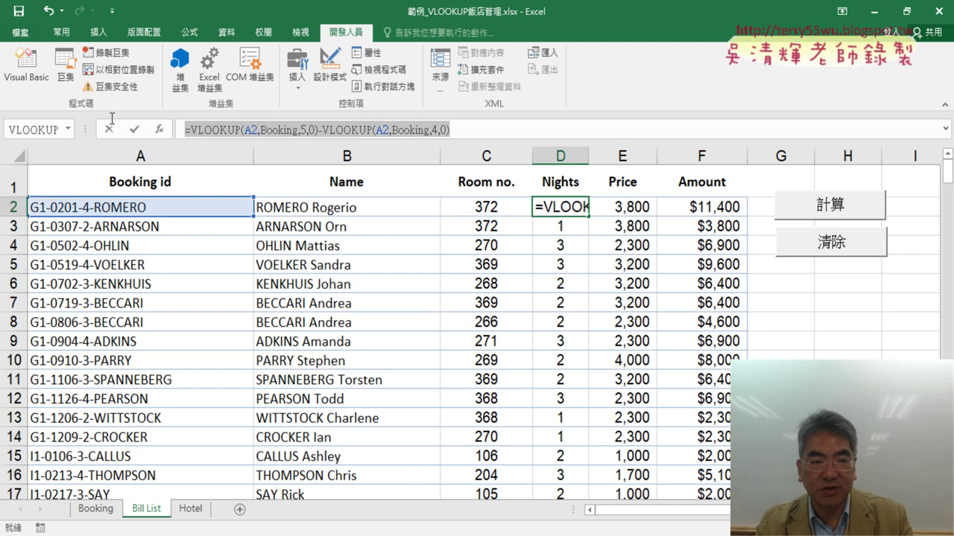
{"action": "left_click", "coordinate": [104, 131]}
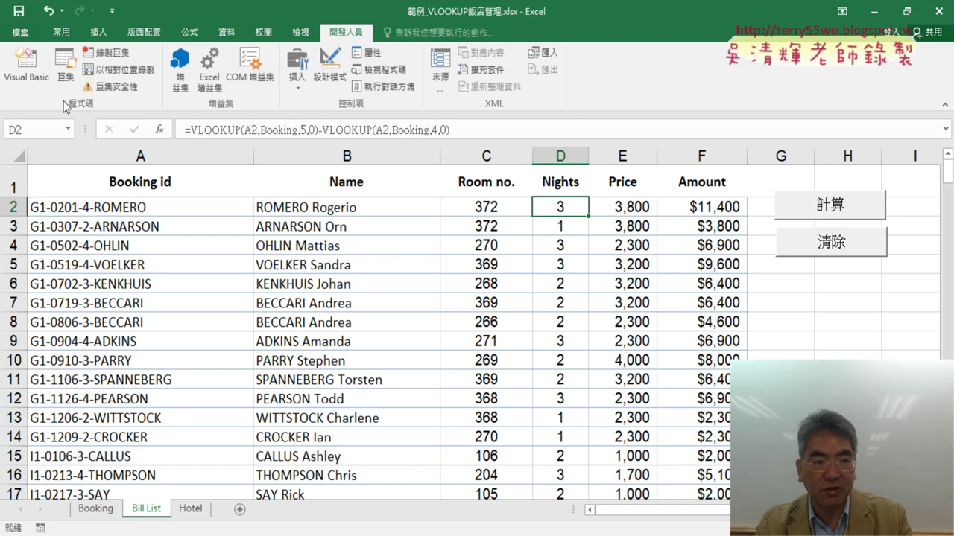
{"action": "left_click", "coordinate": [26, 67]}
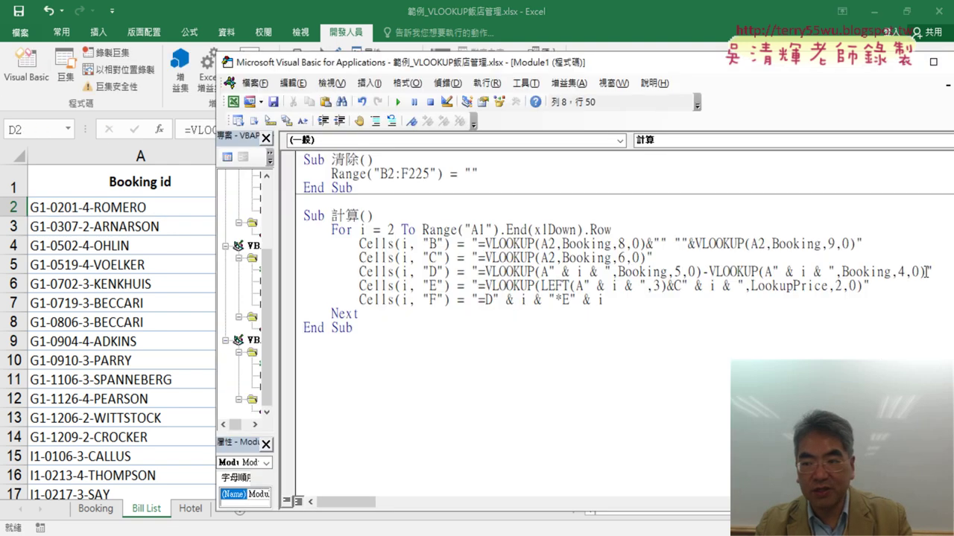
{"action": "left_click_drag", "start_coordinate": [926, 271], "coordinate": [479, 272]}
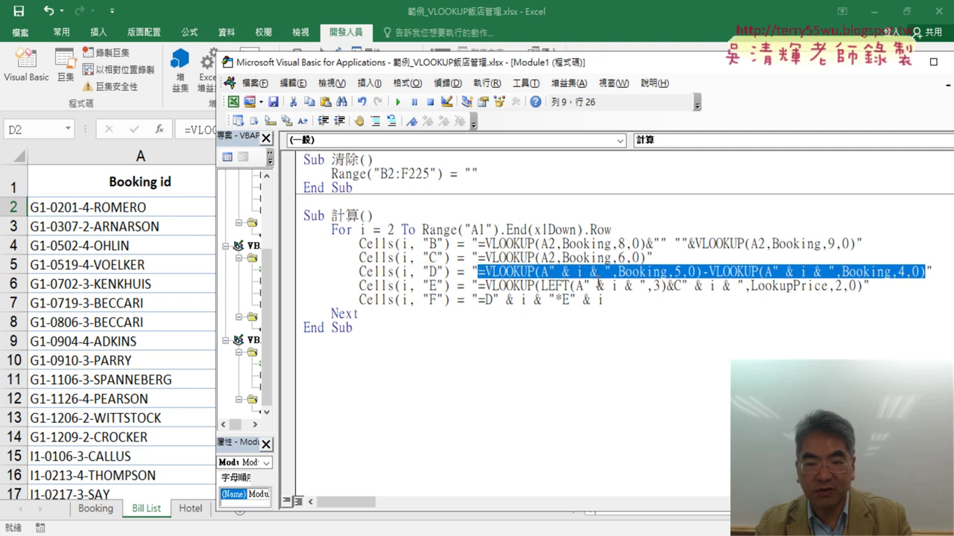
{"action": "left_click", "coordinate": [599, 282]}
{"action": "left_click", "coordinate": [88, 264]}
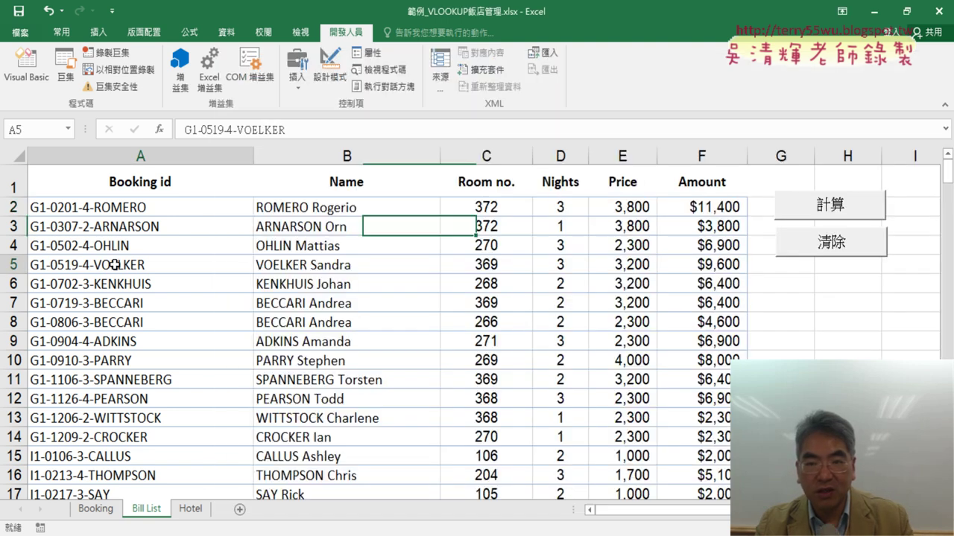
Set the macro's Price line to E2's formula =VLOOKUP(LEFT(A2,3)&C2,LookupPrice,2,0)
{"action": "left_click", "coordinate": [637, 207]}
{"action": "double_click", "coordinate": [637, 207]}
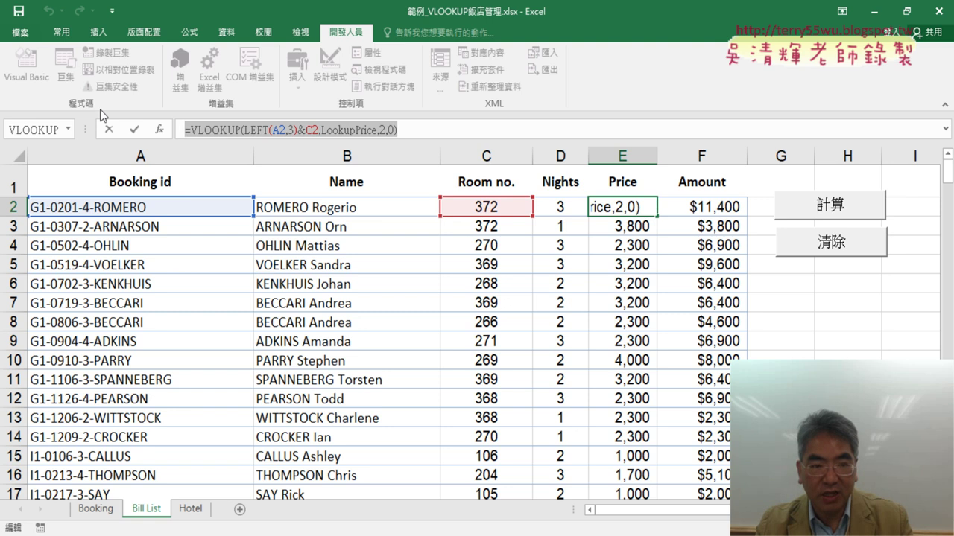
{"action": "left_click", "coordinate": [110, 133]}
{"action": "left_click", "coordinate": [26, 67]}
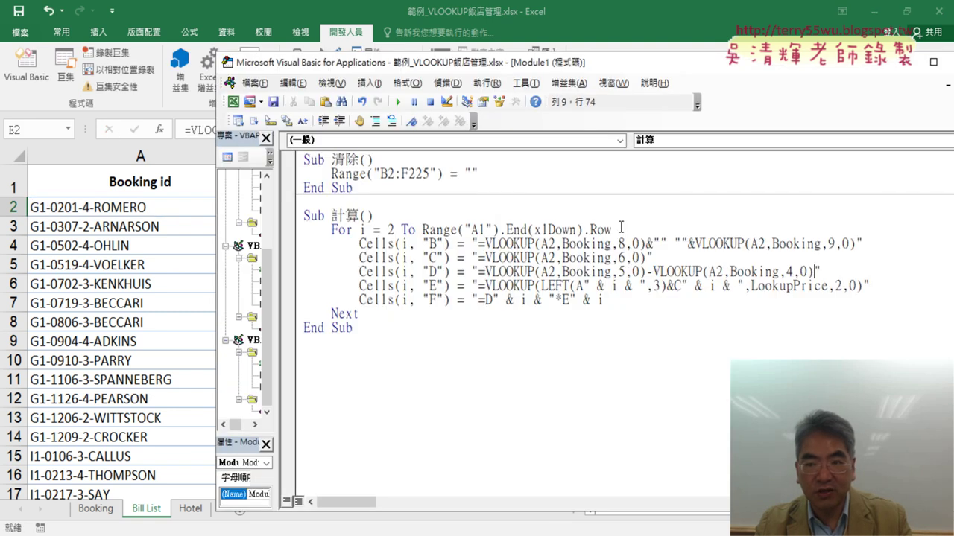
{"action": "left_click_drag", "start_coordinate": [862, 285], "coordinate": [498, 286]}
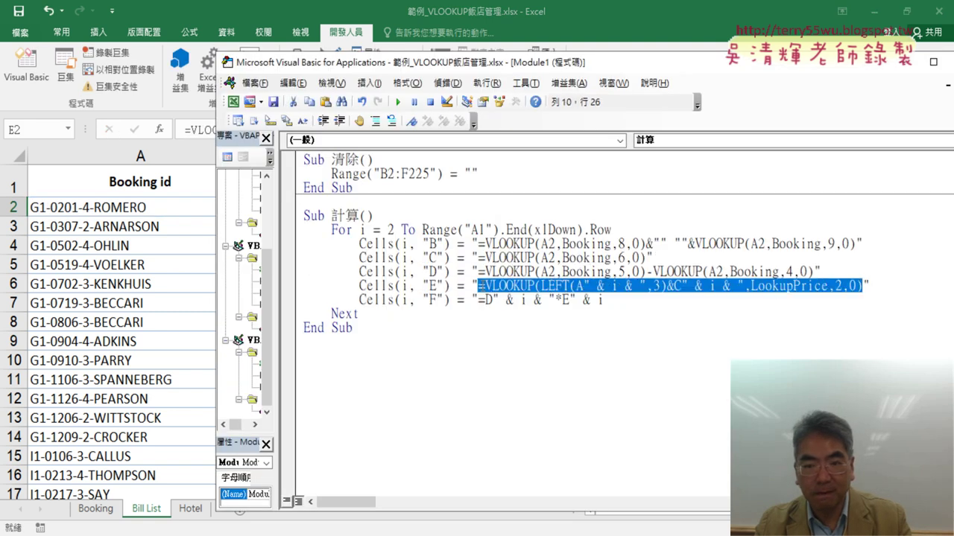
{"action": "left_click", "coordinate": [654, 297]}
Check F2's Amount formula, then replace the macro's Amount formula with =D2*E2
{"action": "key", "text": "alt+F11"}
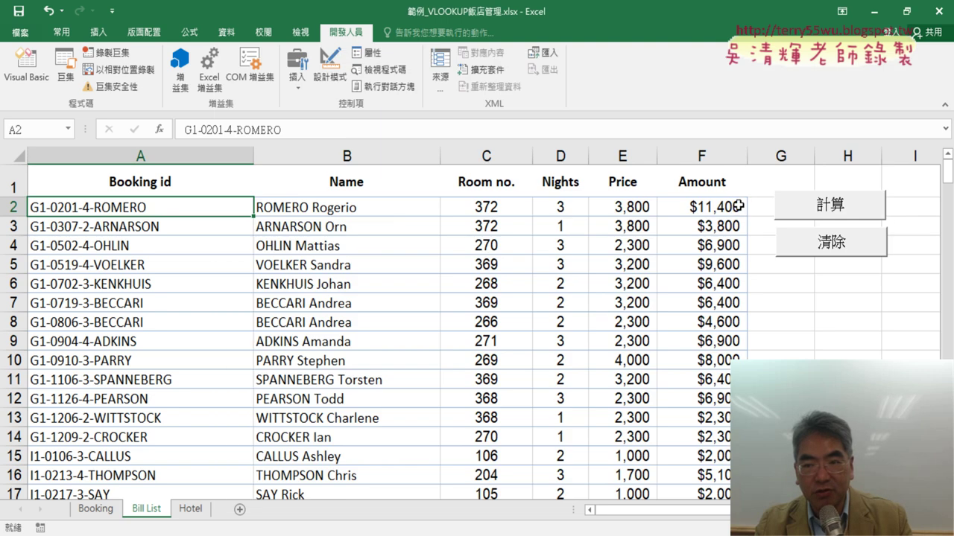
{"action": "key", "text": "Right"}
{"action": "key", "text": "Right"}
{"action": "key", "text": "Right"}
{"action": "key", "text": "F2"}
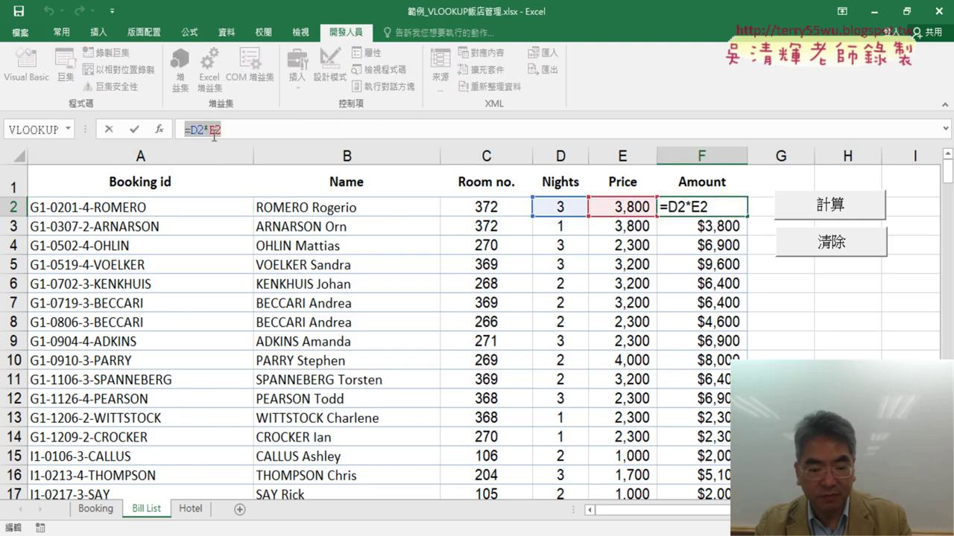
{"action": "left_click", "coordinate": [112, 128]}
{"action": "key", "text": "alt+F11"}
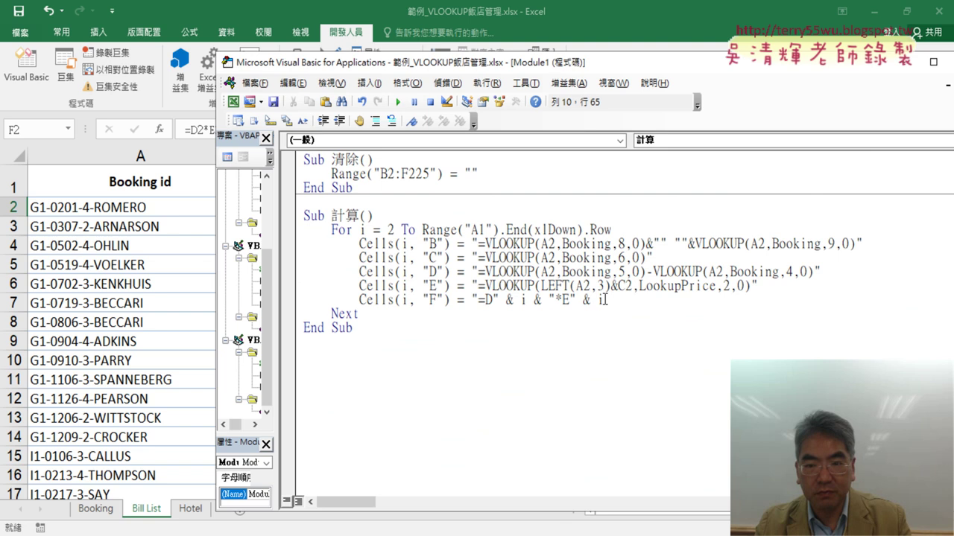
{"action": "left_click_drag", "start_coordinate": [605, 299], "coordinate": [479, 301]}
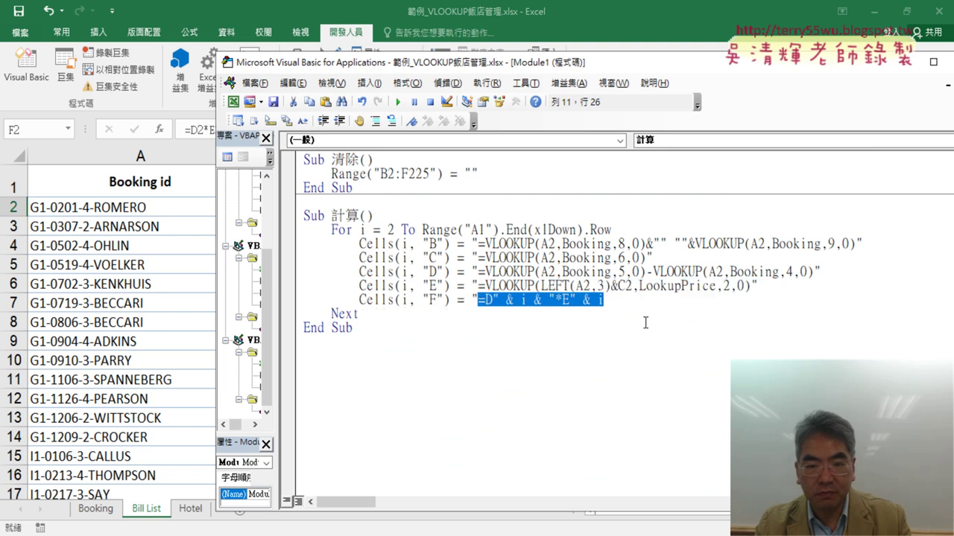
{"action": "type", "text": "=D2*E2\""}
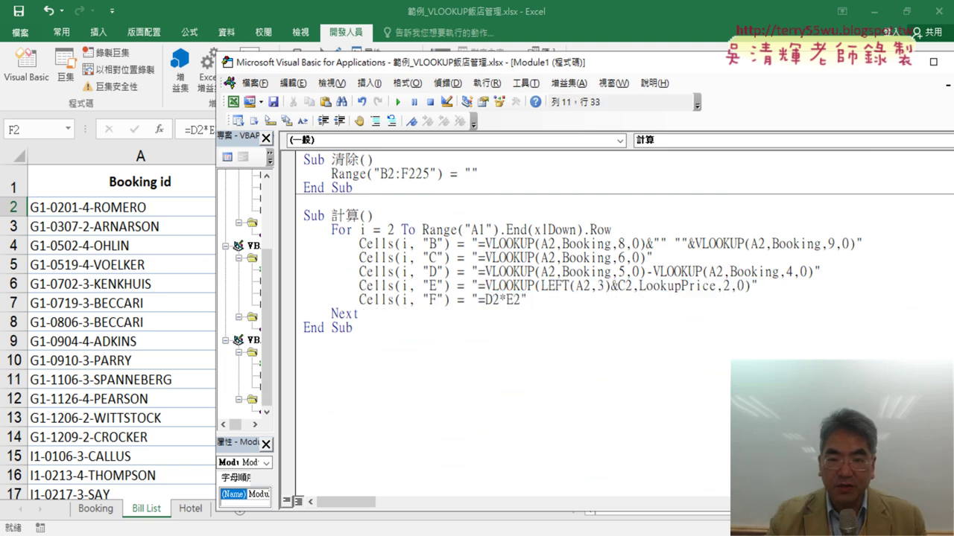
{"action": "left_click", "coordinate": [660, 432]}
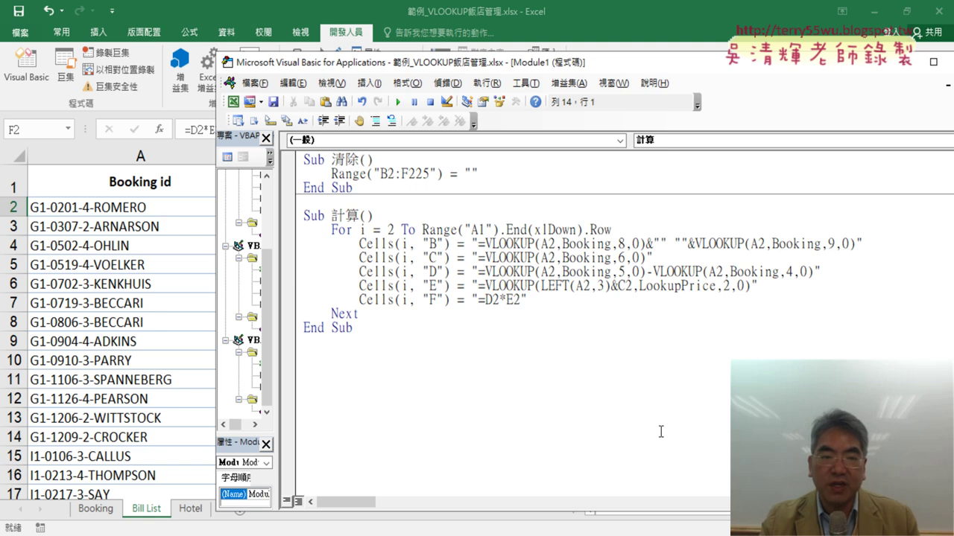
{"action": "left_click_drag", "start_coordinate": [595, 63], "coordinate": [803, 78]}
{"action": "left_click", "coordinate": [818, 252]}
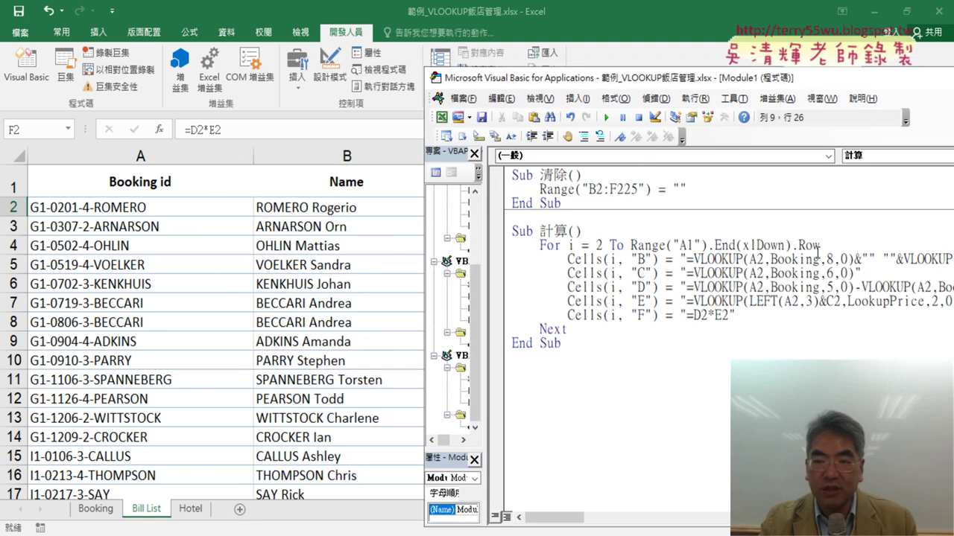
{"action": "left_click", "coordinate": [766, 274]}
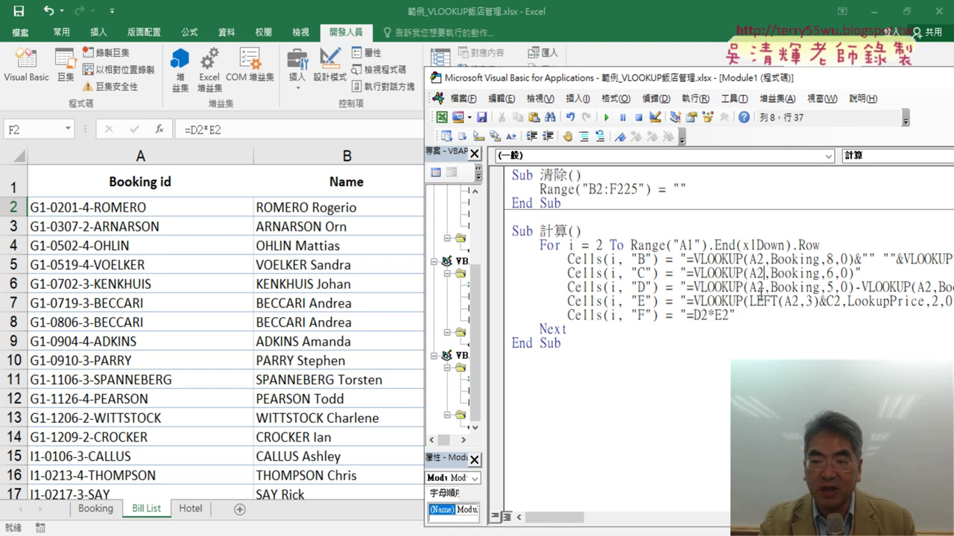
{"action": "left_click", "coordinate": [607, 119]}
{"action": "left_click", "coordinate": [334, 208]}
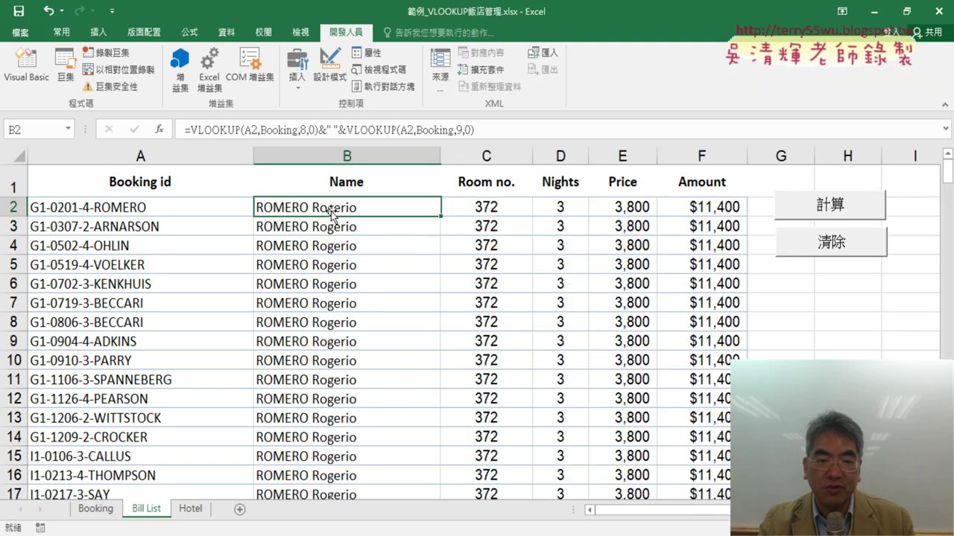
{"action": "left_click", "coordinate": [334, 226]}
{"action": "left_click", "coordinate": [497, 207]}
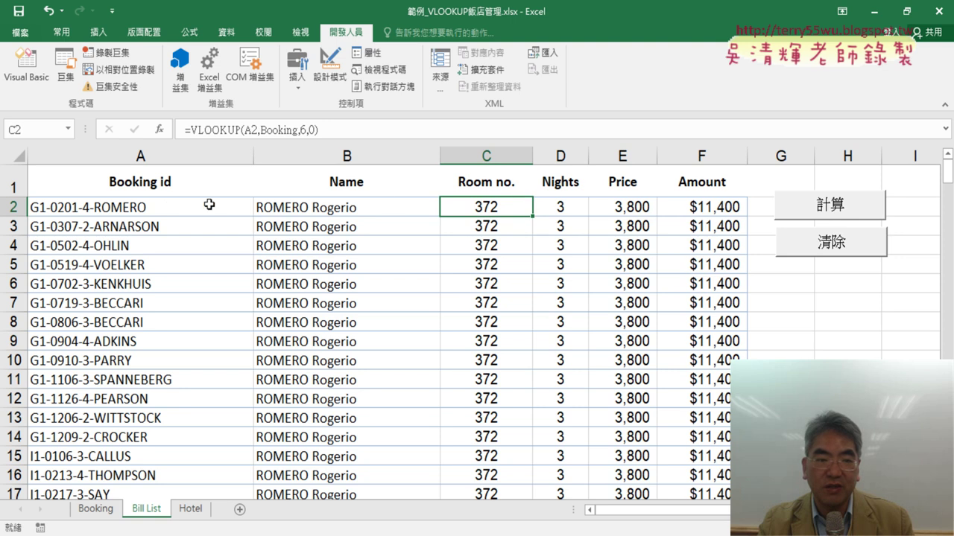
{"action": "left_click", "coordinate": [26, 67]}
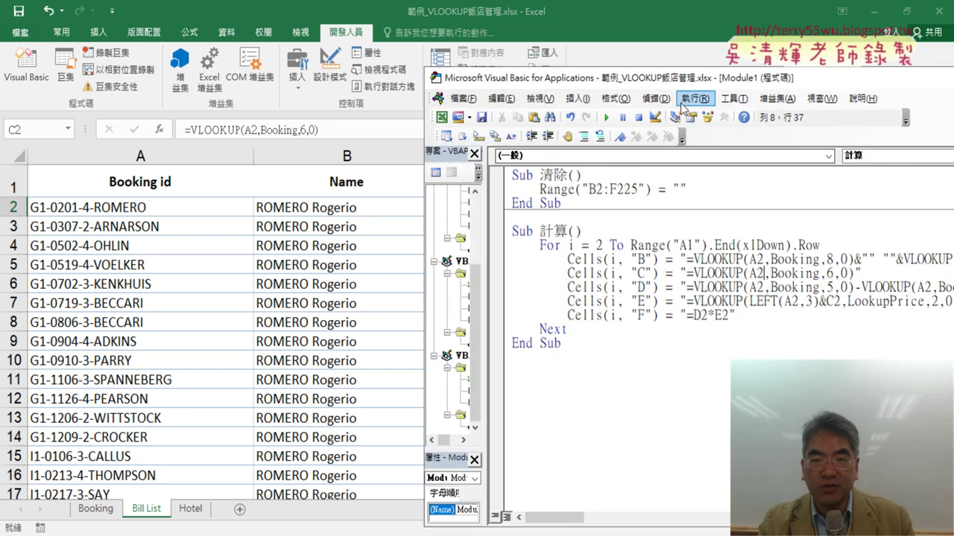
{"action": "mouse_move", "coordinate": [693, 49]}
{"action": "left_mouse_down"}
{"action": "mouse_move", "coordinate": [659, 87]}
{"action": "mouse_move", "coordinate": [305, 74]}
{"action": "left_mouse_up"}
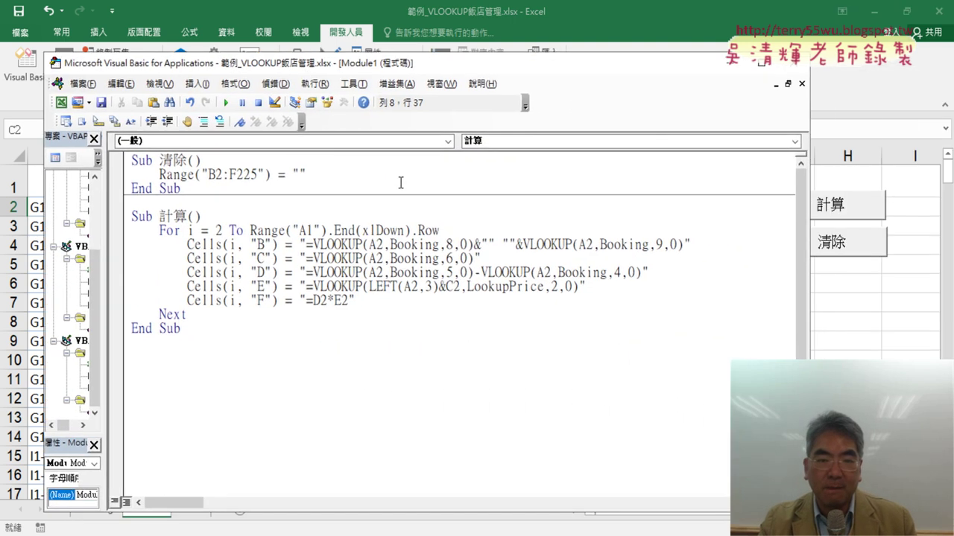
{"action": "left_click_drag", "start_coordinate": [383, 245], "coordinate": [376, 244]}
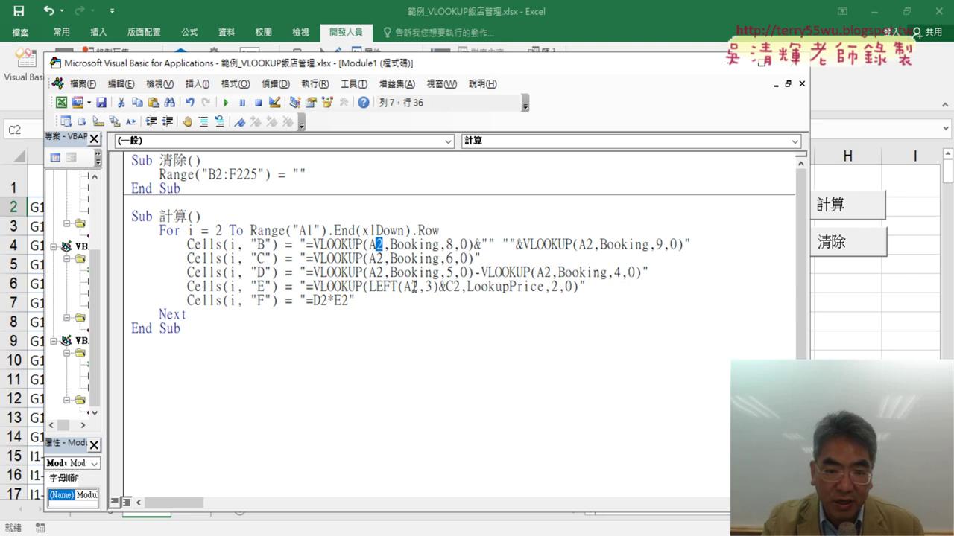
{"action": "left_click_drag", "start_coordinate": [410, 286], "coordinate": [460, 287]}
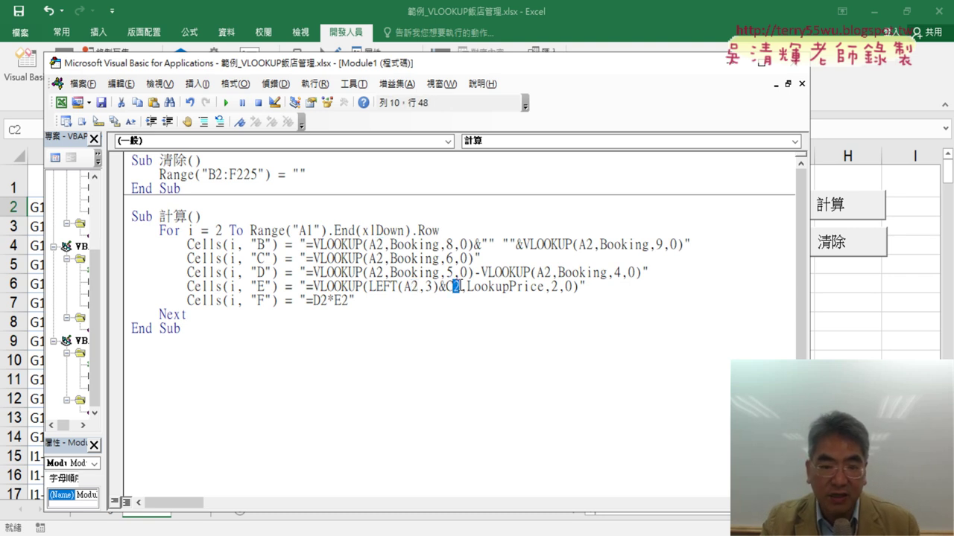
{"action": "left_click", "coordinate": [326, 300]}
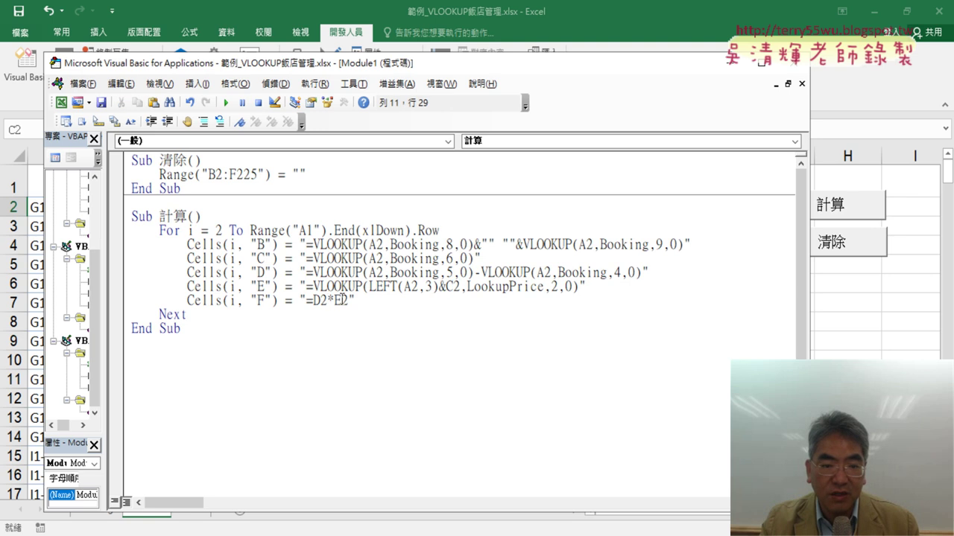
Replace A2 in the Name line's first VLOOKUP with "A" & i & " using the loop counter
{"action": "left_click", "coordinate": [341, 300]}
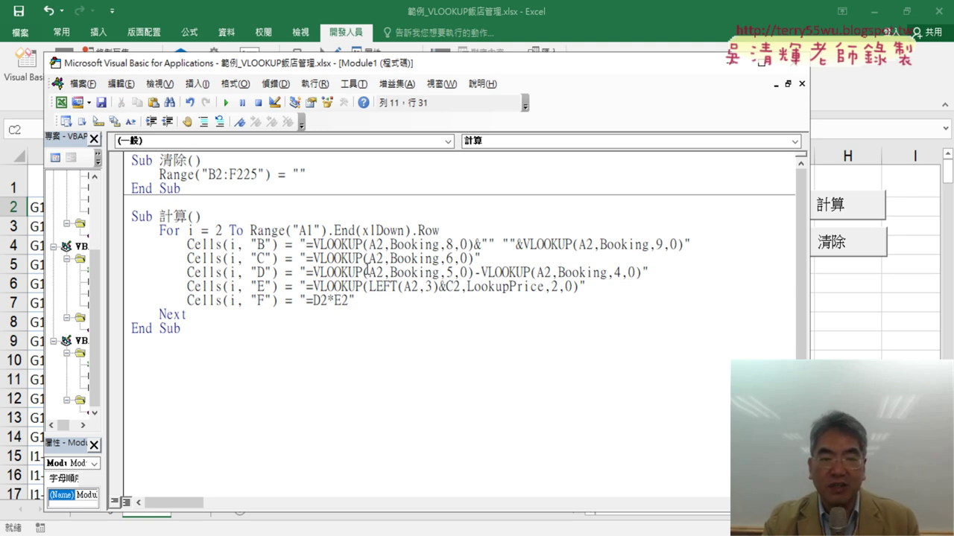
{"action": "left_click_drag", "start_coordinate": [375, 245], "coordinate": [383, 245]}
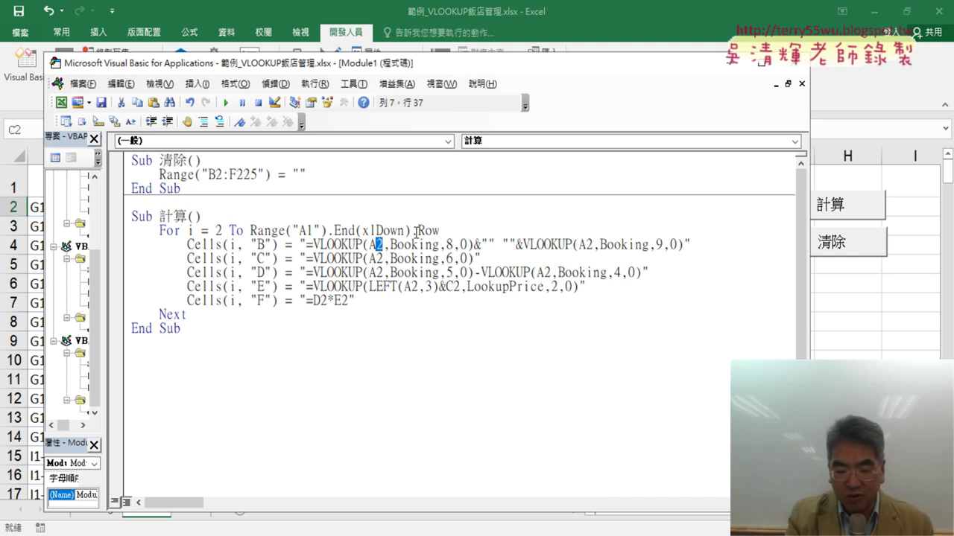
{"action": "type", "text": "\"\""}
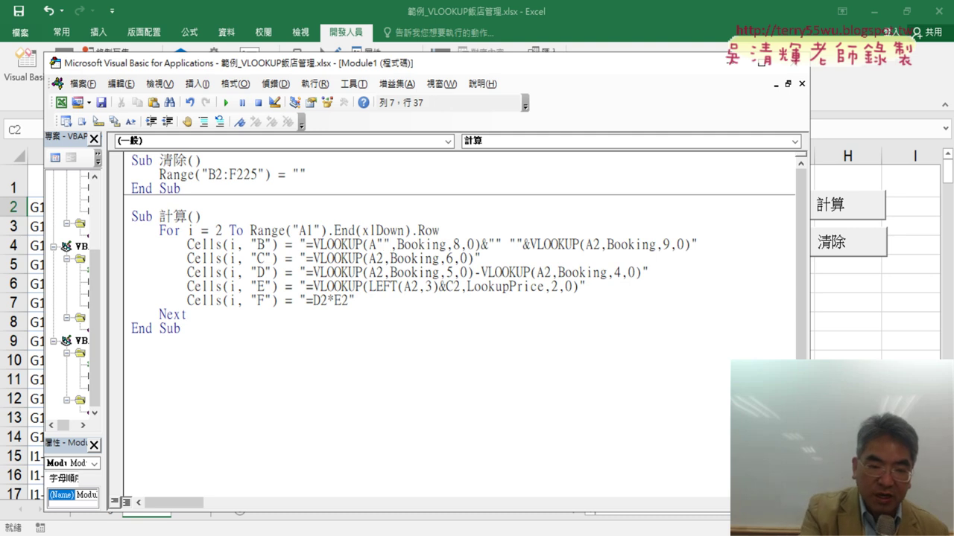
{"action": "type", "text": "&&"}
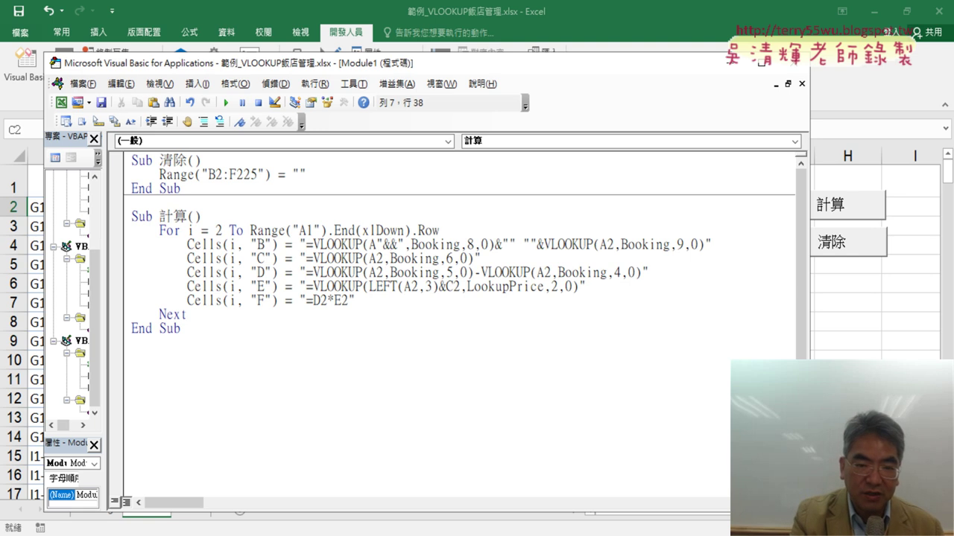
{"action": "type", "text": "ㄞ"}
{"action": "key", "text": "BackSpace"}
{"action": "type", "text": "i"}
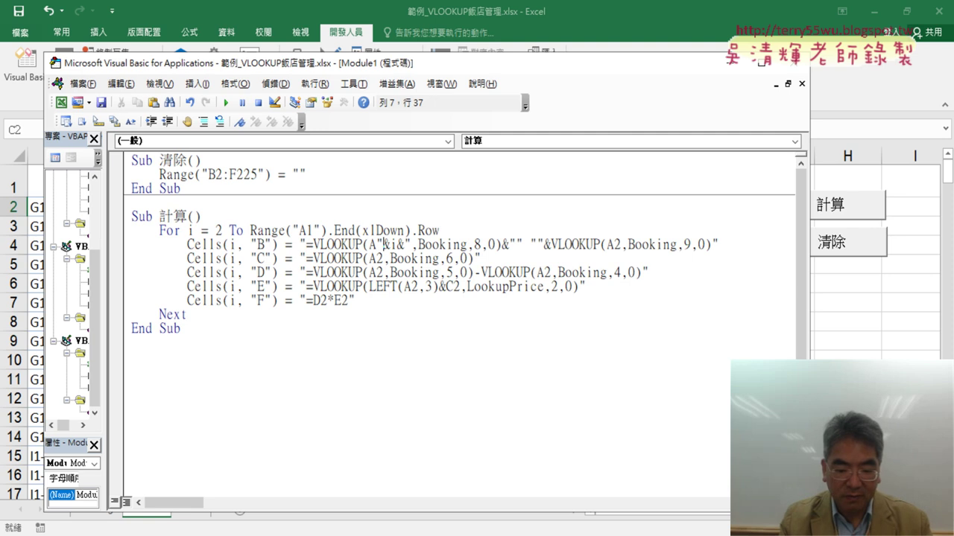
{"action": "key", "text": "Right"}
{"action": "key", "text": "Right"}
{"action": "key", "text": "Right"}
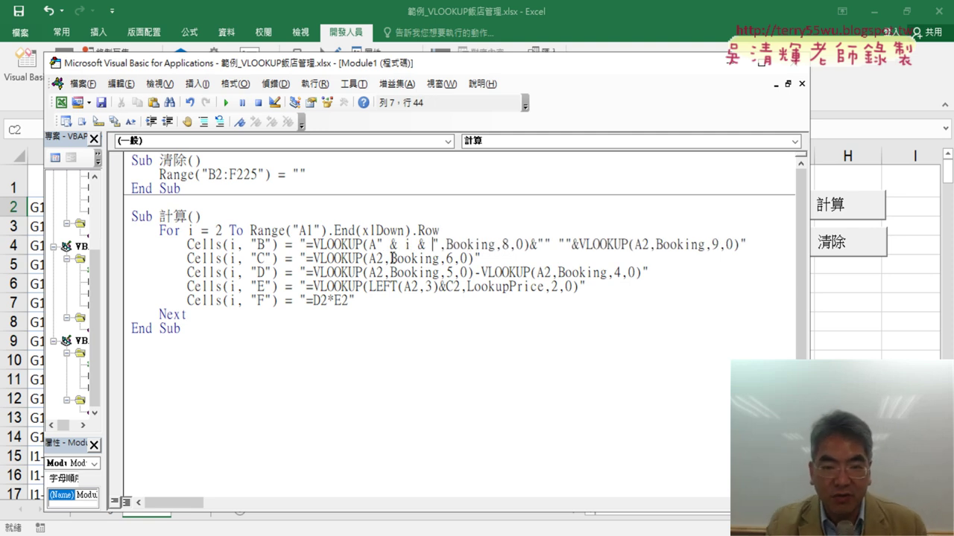
{"action": "left_click_drag", "start_coordinate": [375, 245], "coordinate": [432, 245]}
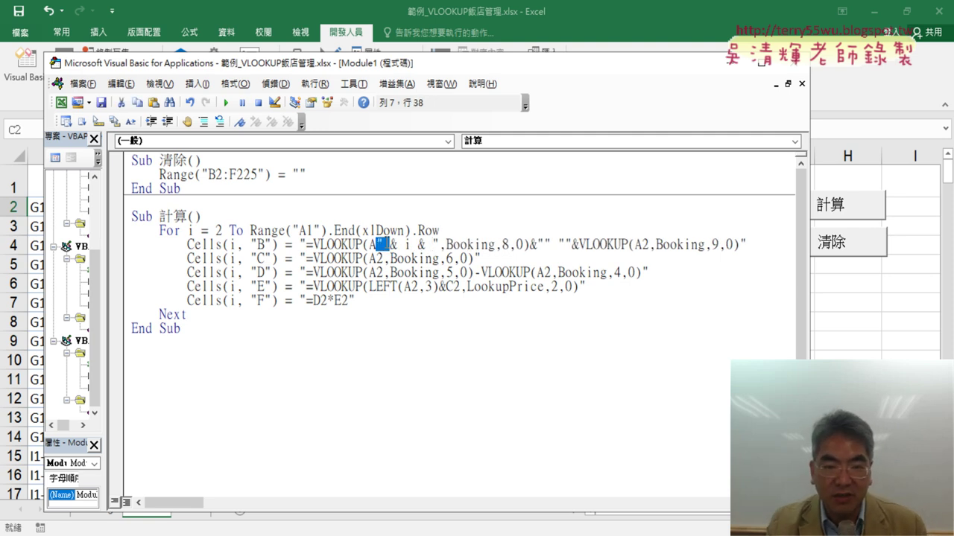
Copy the " & i & " piece and paste it over row 2 in the Name line's second lookup and Room no. lookup
{"action": "right_click", "coordinate": [406, 248]}
{"action": "left_click", "coordinate": [439, 273]}
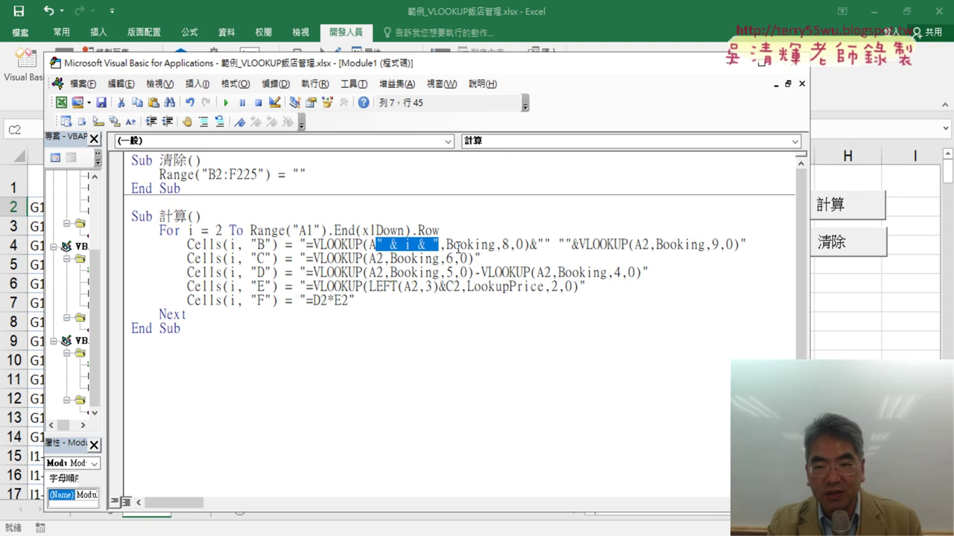
{"action": "left_click", "coordinate": [644, 245]}
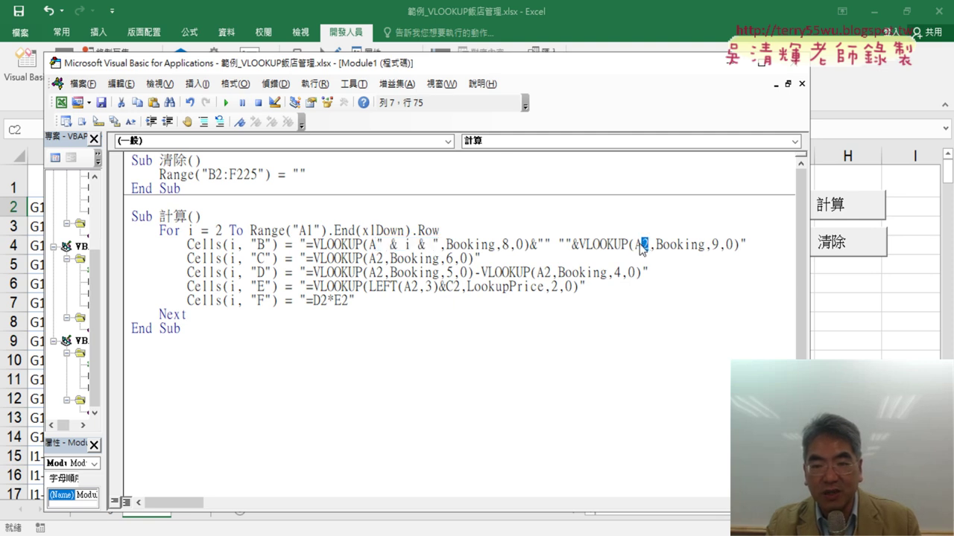
{"action": "right_click", "coordinate": [643, 248]}
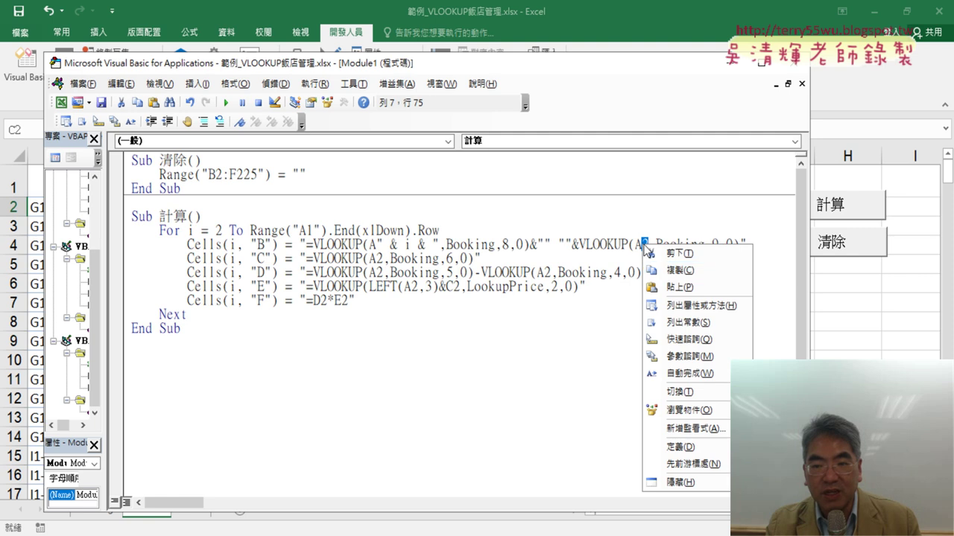
{"action": "left_click", "coordinate": [676, 288]}
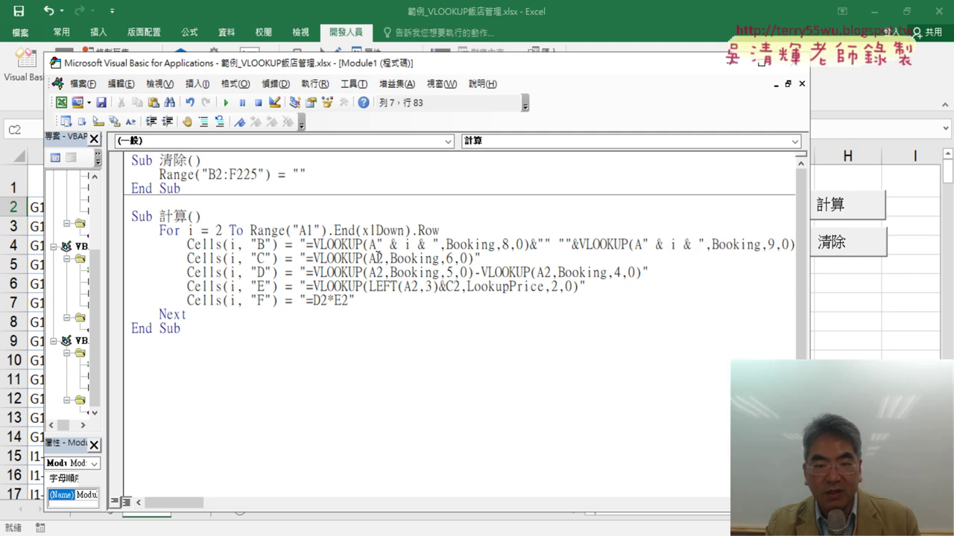
{"action": "left_click_drag", "start_coordinate": [378, 258], "coordinate": [382, 259]}
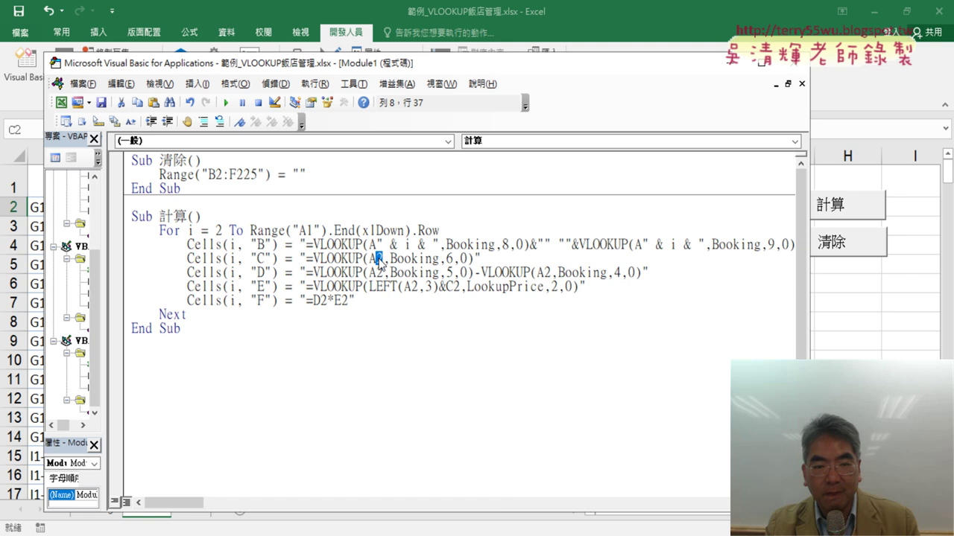
{"action": "right_click", "coordinate": [379, 258]}
{"action": "left_click", "coordinate": [404, 301]}
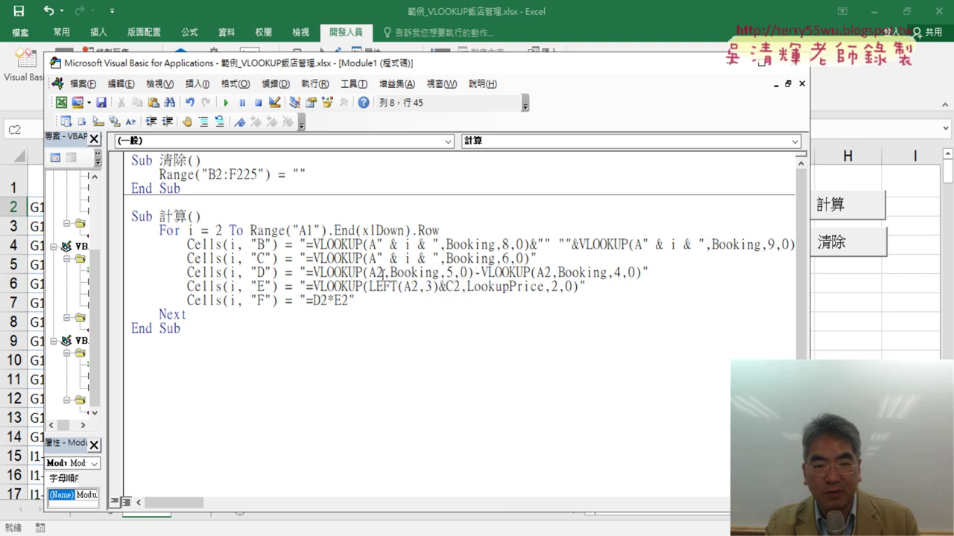
Replace row 2 with " & i & " in both Nights lookups and the Price LEFT(A2) reference
{"action": "left_click_drag", "start_coordinate": [377, 272], "coordinate": [383, 273]}
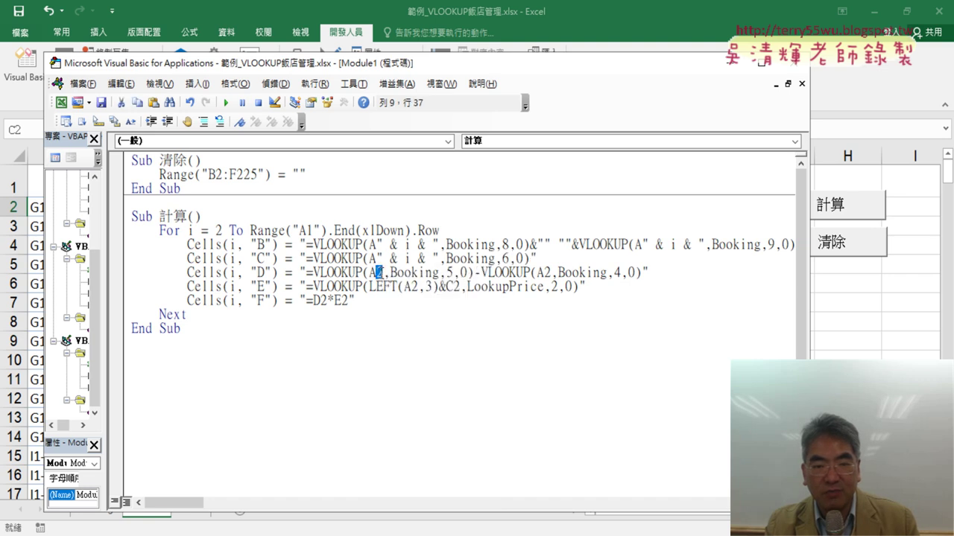
{"action": "right_click", "coordinate": [378, 273]}
{"action": "left_click", "coordinate": [405, 315]}
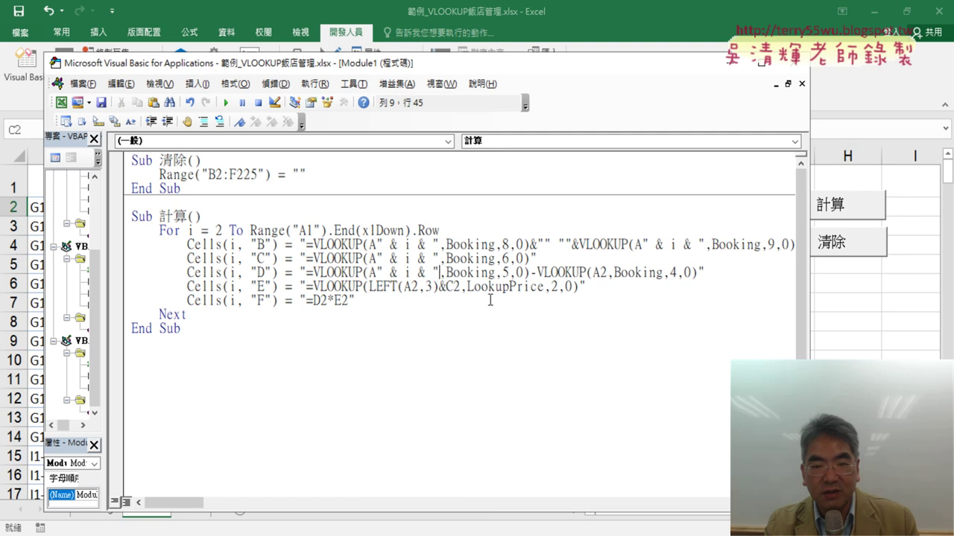
{"action": "left_click_drag", "start_coordinate": [599, 272], "coordinate": [607, 272]}
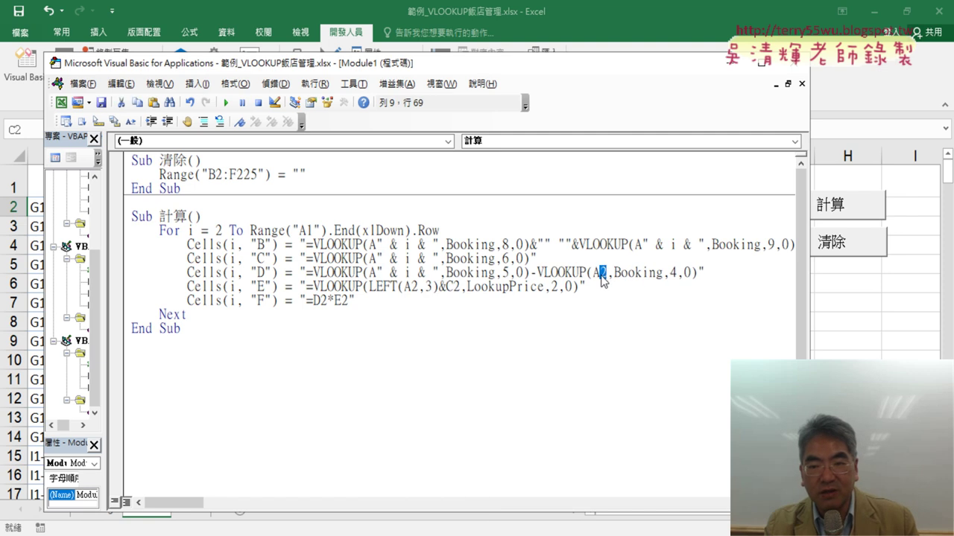
{"action": "right_click", "coordinate": [602, 274]}
{"action": "left_click", "coordinate": [626, 316]}
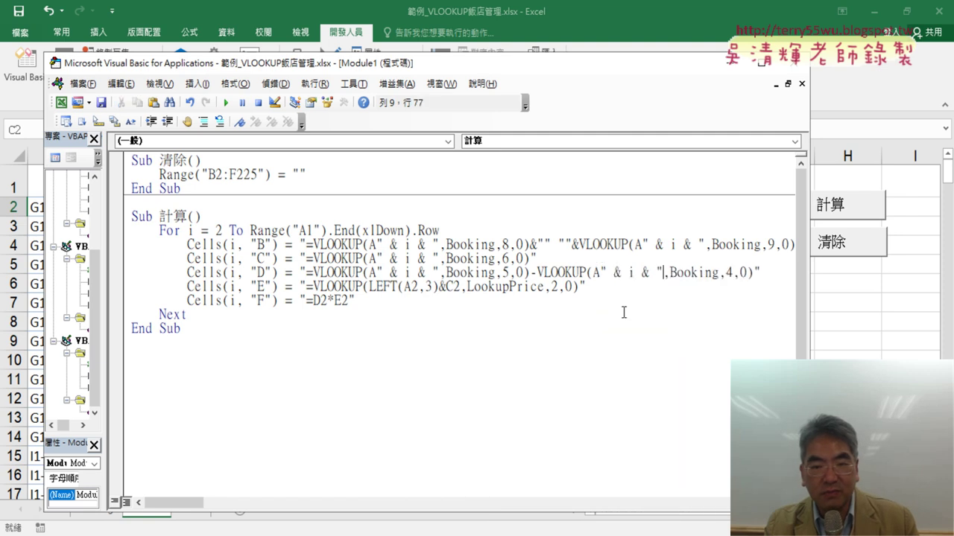
{"action": "left_click_drag", "start_coordinate": [413, 287], "coordinate": [419, 287]}
{"action": "right_click", "coordinate": [414, 291]}
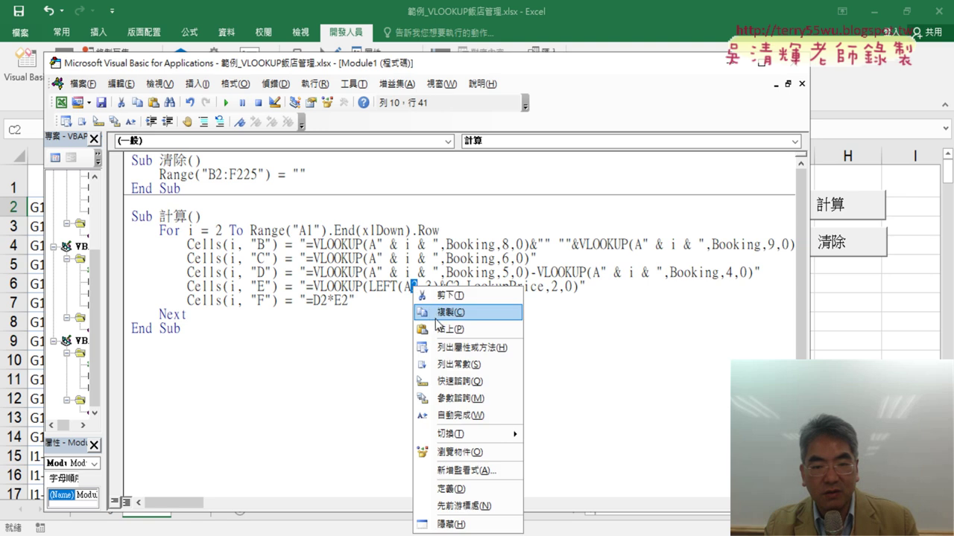
{"action": "left_click", "coordinate": [440, 330]}
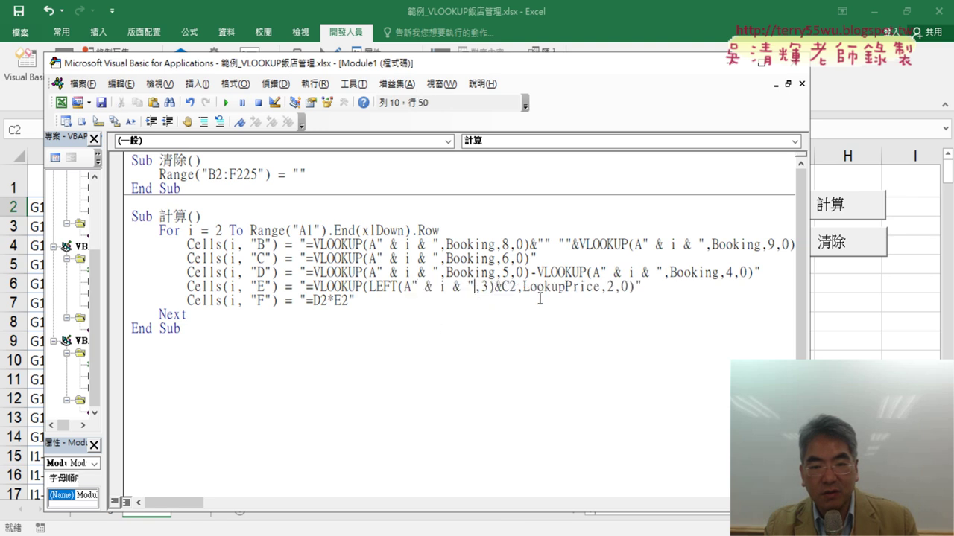
Replace row 2 with " & i & " in the Price C2 reference and the Amount D2 and E2 references
{"action": "key", "text": "shift+Right"}
{"action": "right_click", "coordinate": [511, 291]}
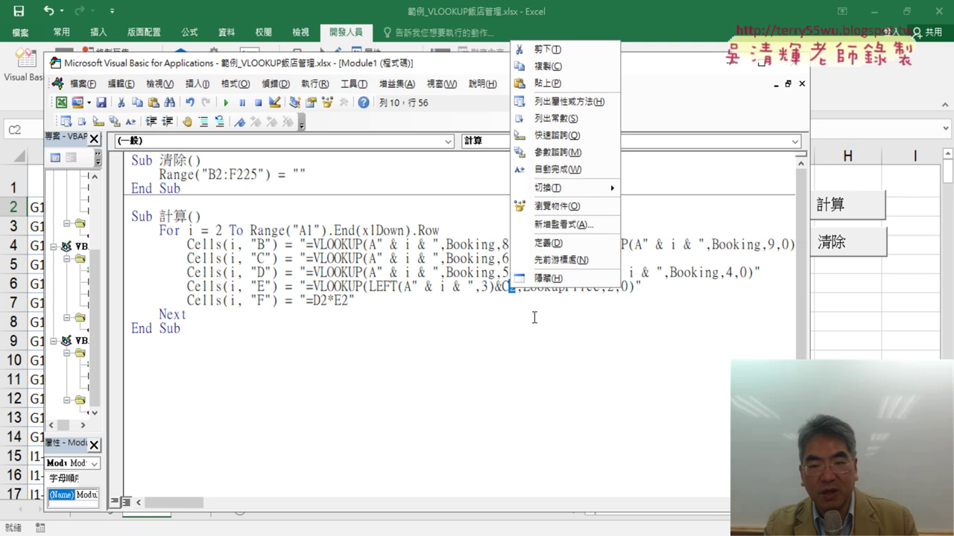
{"action": "left_click", "coordinate": [548, 81]}
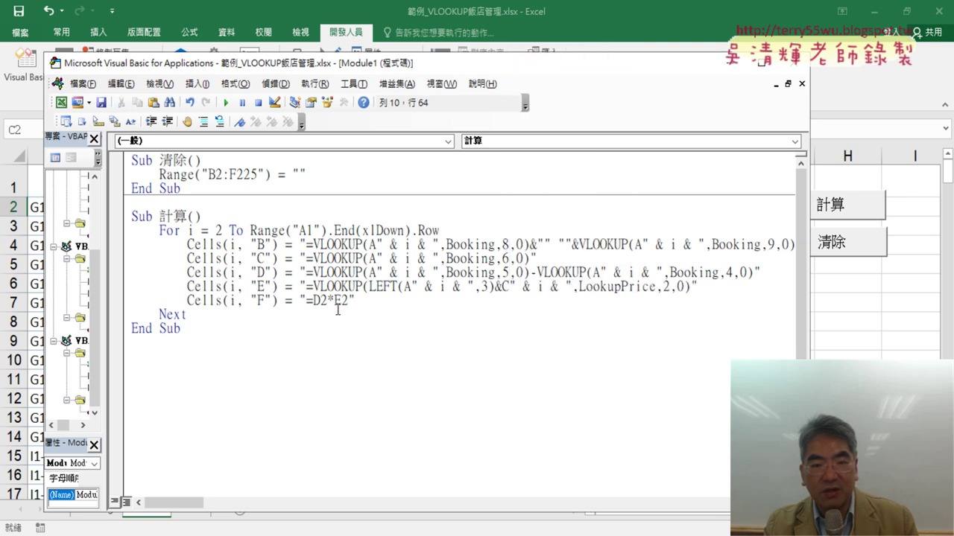
{"action": "key", "text": "shift+Right"}
{"action": "right_click", "coordinate": [325, 301]}
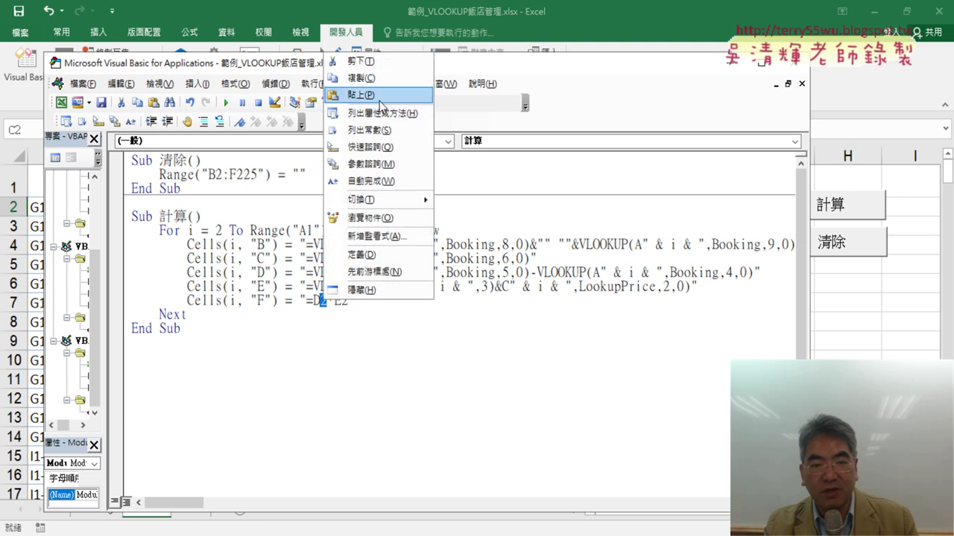
{"action": "left_click", "coordinate": [373, 94]}
{"action": "left_click_drag", "start_coordinate": [397, 301], "coordinate": [403, 301]}
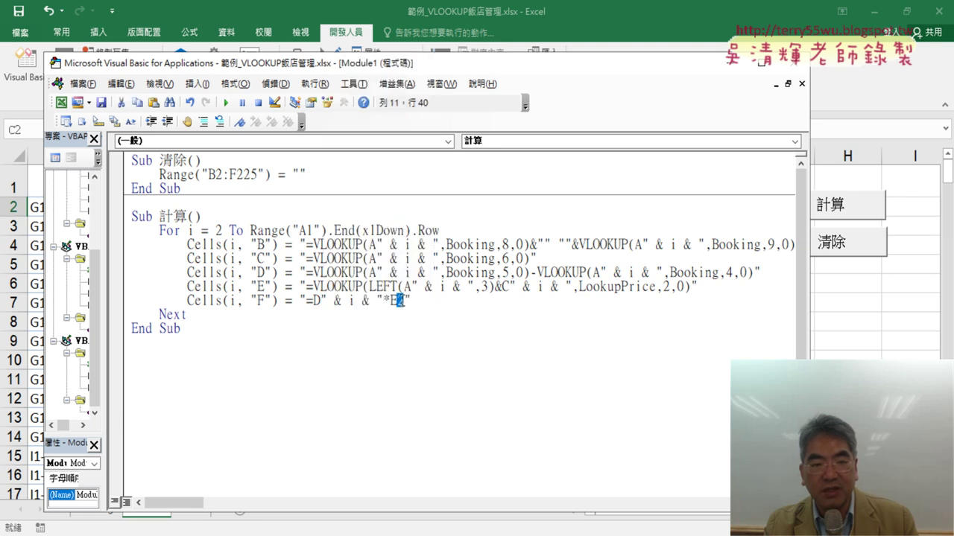
{"action": "right_click", "coordinate": [401, 302]}
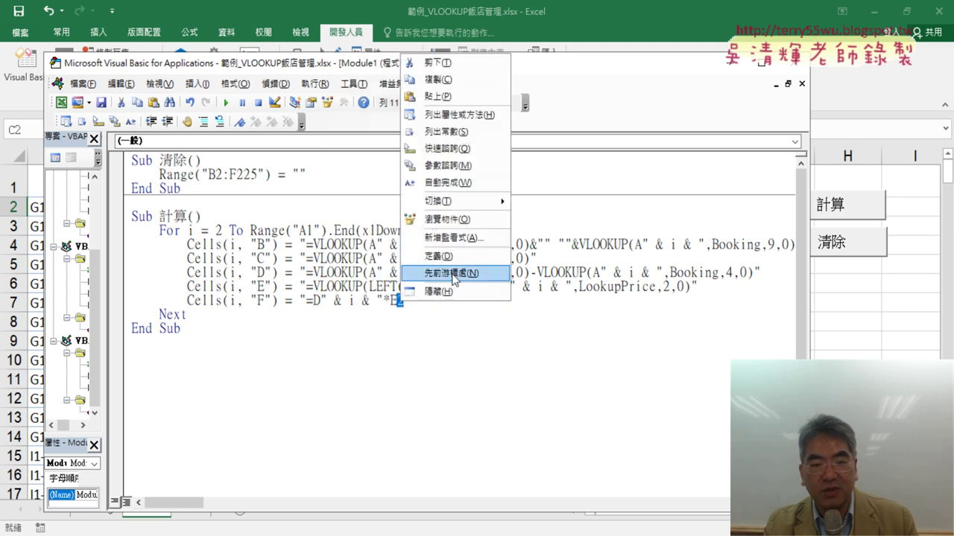
{"action": "left_click", "coordinate": [455, 100]}
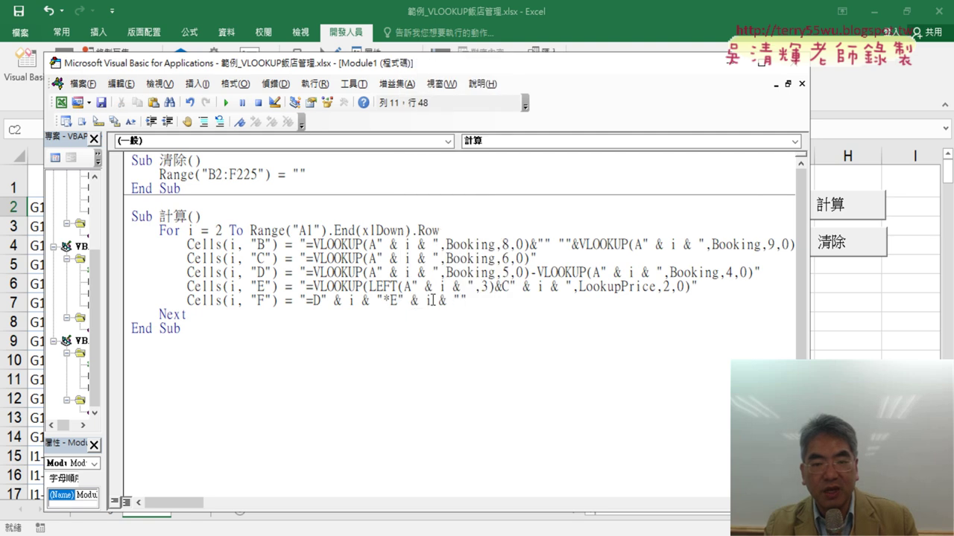
{"action": "left_click_drag", "start_coordinate": [432, 300], "coordinate": [466, 301]}
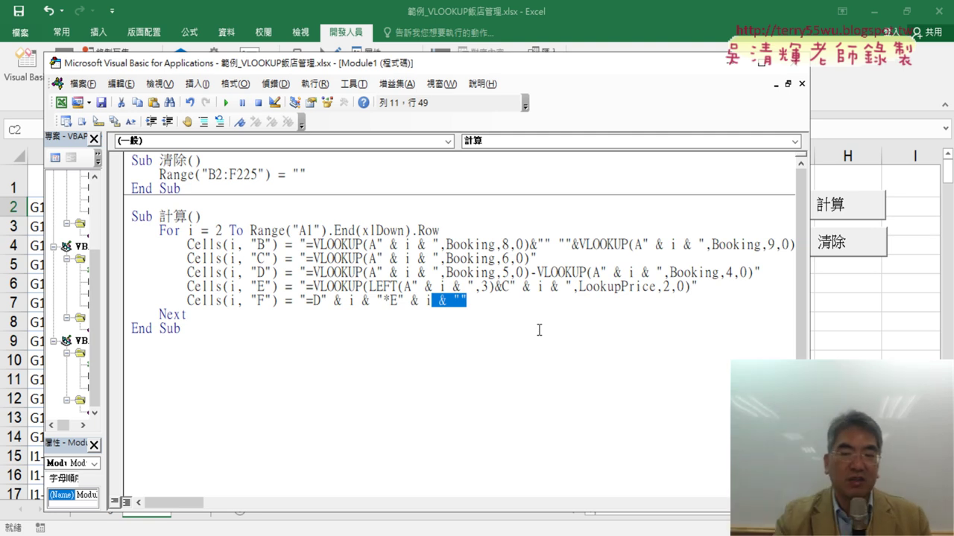
{"action": "key", "text": "End"}
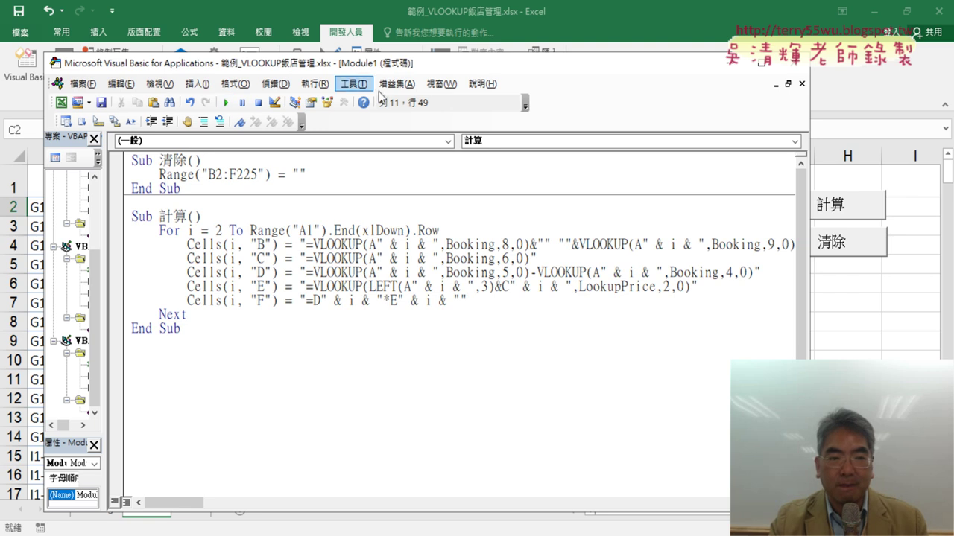
Run 清除 then 計算, review the per-row results, then reopen and widen the VBA editor
{"action": "left_click", "coordinate": [867, 289]}
{"action": "left_click", "coordinate": [830, 242]}
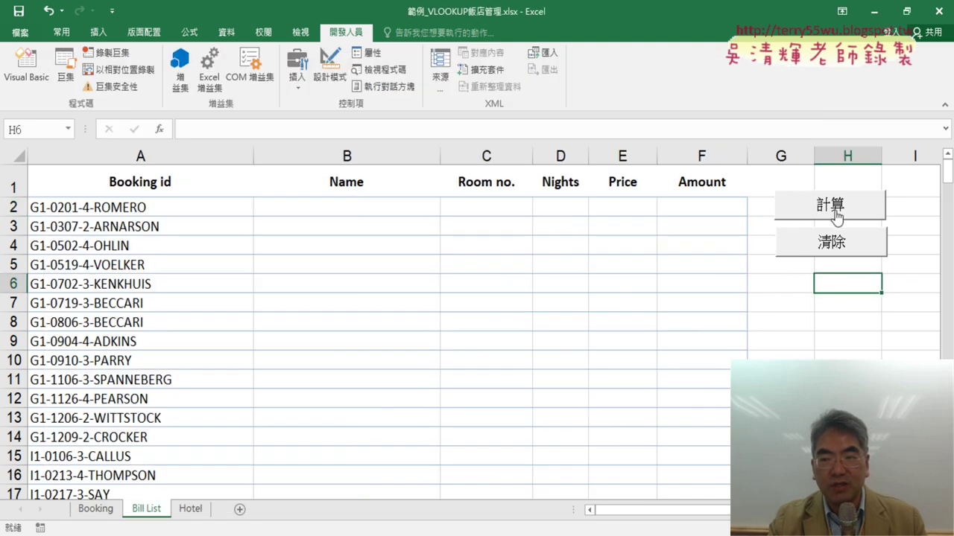
{"action": "left_click", "coordinate": [831, 211]}
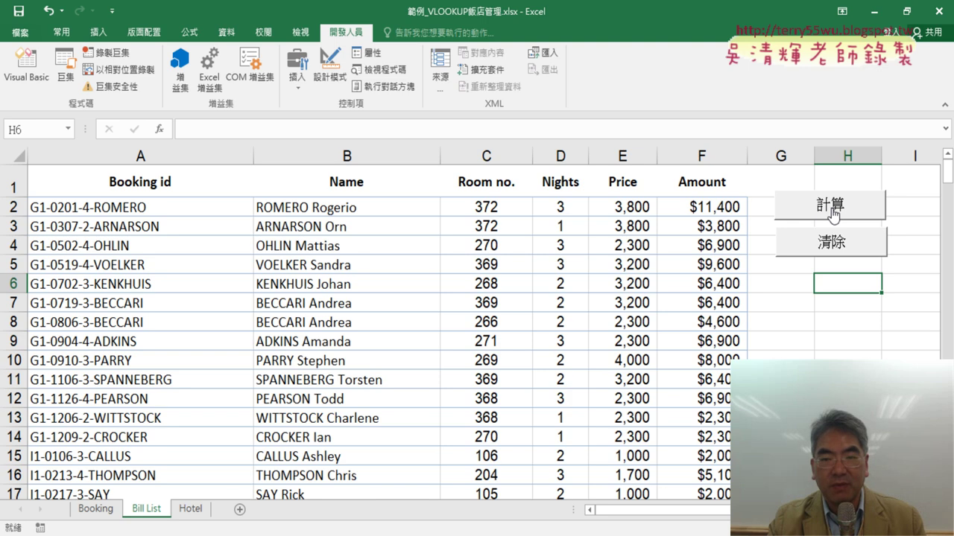
{"action": "scroll", "coordinate": [361, 356], "scroll_direction": "down", "scroll_amount": 3}
{"action": "scroll", "coordinate": [361, 355], "scroll_direction": "down", "scroll_amount": 8}
{"action": "scroll", "coordinate": [361, 356], "scroll_direction": "down", "scroll_amount": 3}
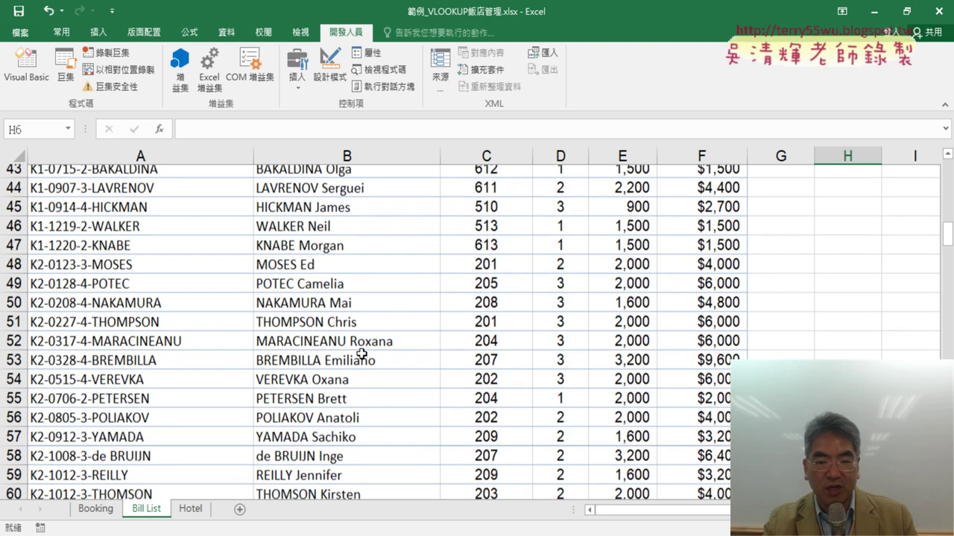
{"action": "scroll", "coordinate": [362, 355], "scroll_direction": "down", "scroll_amount": 10}
{"action": "scroll", "coordinate": [362, 356], "scroll_direction": "down", "scroll_amount": 5}
{"action": "scroll", "coordinate": [361, 354], "scroll_direction": "down", "scroll_amount": 9}
{"action": "scroll", "coordinate": [361, 354], "scroll_direction": "down", "scroll_amount": 4}
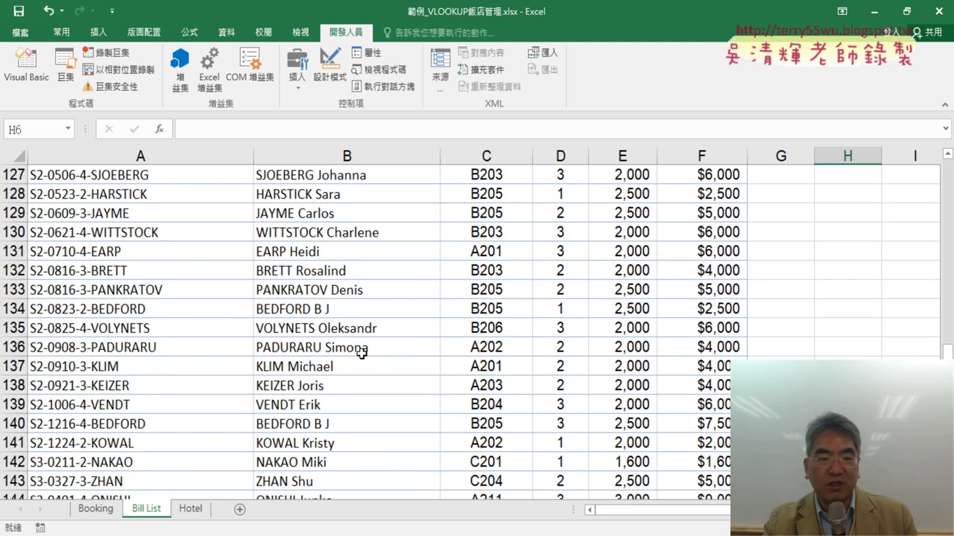
{"action": "scroll", "coordinate": [362, 354], "scroll_direction": "down", "scroll_amount": 8}
{"action": "scroll", "coordinate": [361, 354], "scroll_direction": "down", "scroll_amount": 7}
{"action": "scroll", "coordinate": [361, 354], "scroll_direction": "down", "scroll_amount": 6}
{"action": "scroll", "coordinate": [362, 354], "scroll_direction": "down", "scroll_amount": 2}
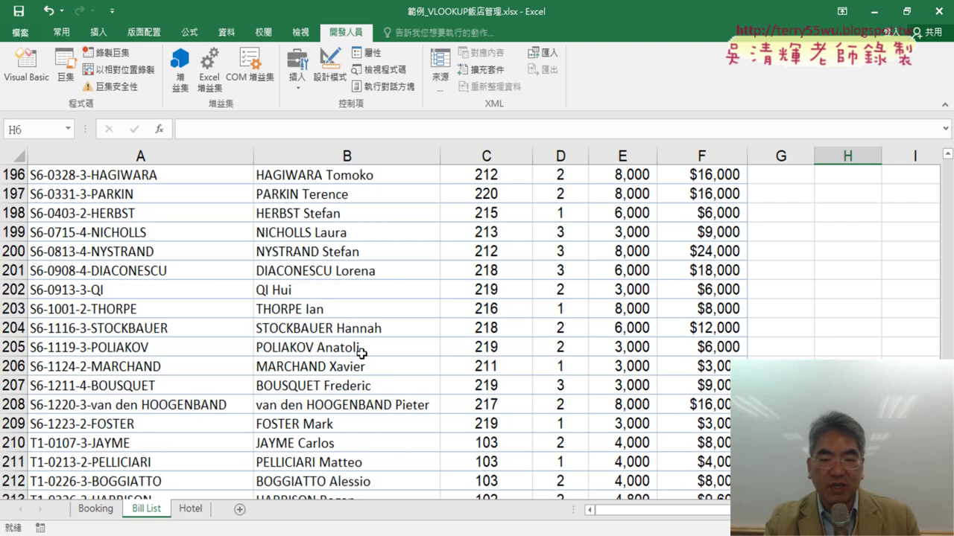
{"action": "scroll", "coordinate": [361, 354], "scroll_direction": "up", "scroll_amount": 12}
{"action": "scroll", "coordinate": [362, 354], "scroll_direction": "up", "scroll_amount": 10}
{"action": "scroll", "coordinate": [361, 354], "scroll_direction": "up", "scroll_amount": 13}
{"action": "scroll", "coordinate": [361, 354], "scroll_direction": "up", "scroll_amount": 14}
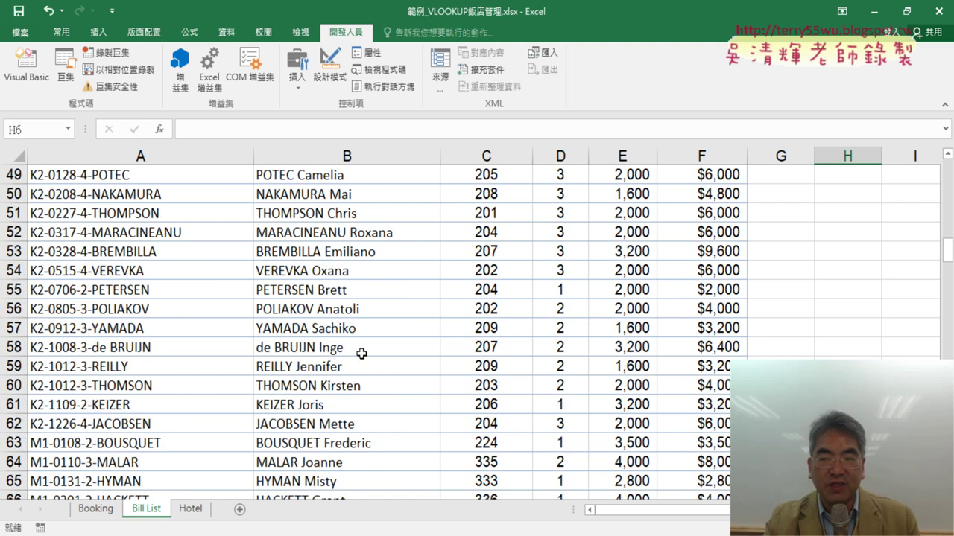
{"action": "scroll", "coordinate": [361, 354], "scroll_direction": "up", "scroll_amount": 14}
{"action": "scroll", "coordinate": [361, 354], "scroll_direction": "up", "scroll_amount": 2}
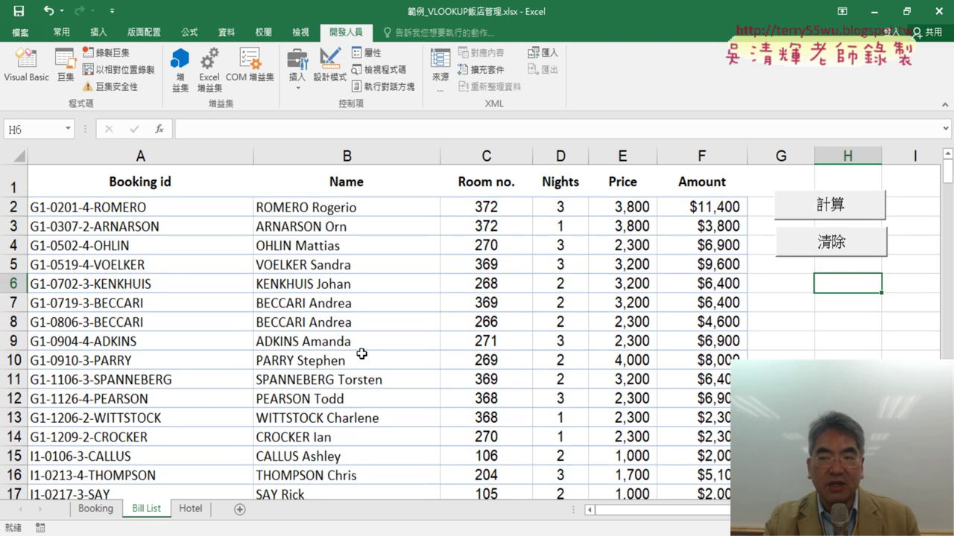
{"action": "left_click", "coordinate": [26, 67]}
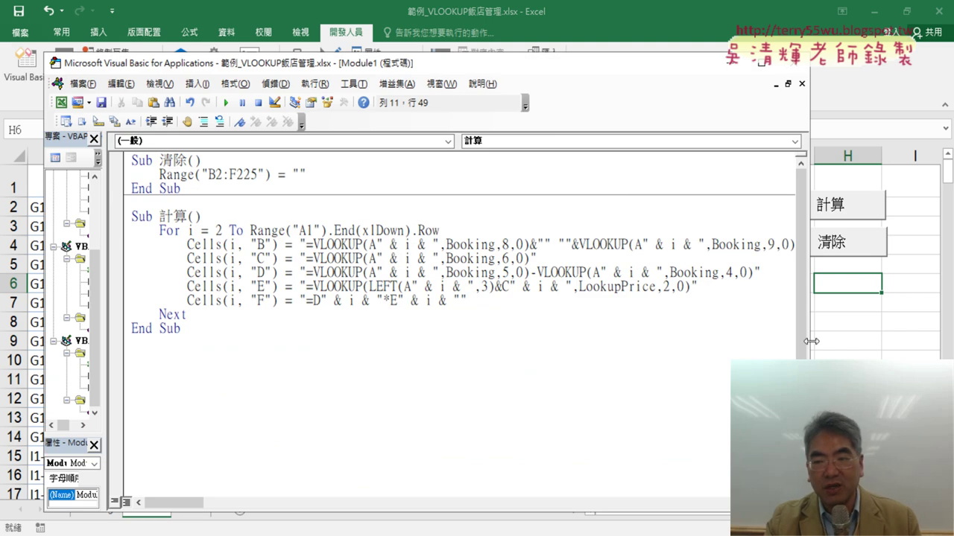
{"action": "left_click_drag", "start_coordinate": [809, 343], "coordinate": [899, 346]}
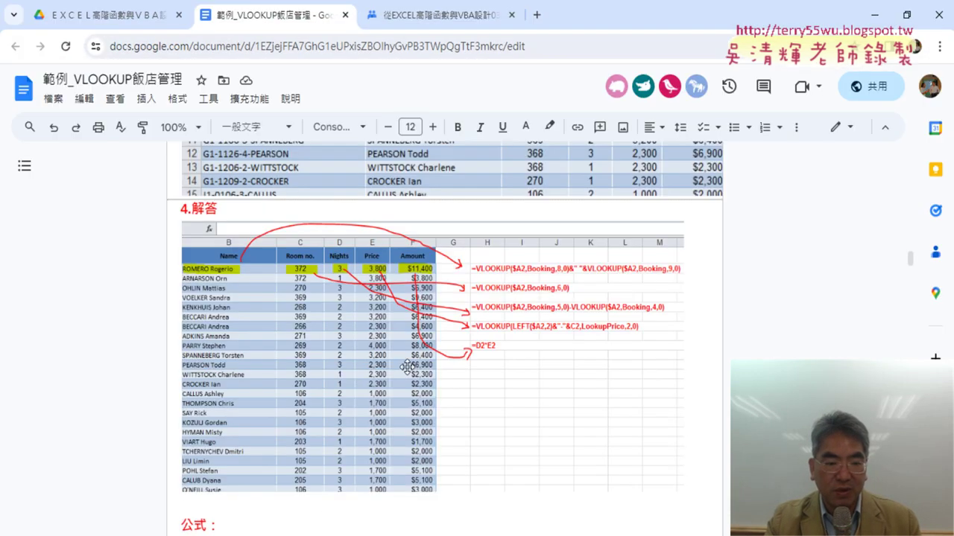
Scroll the Google Docs notes to the 計算 Sub code and deselect the highlighted code
{"action": "scroll", "coordinate": [410, 367], "scroll_direction": "down", "scroll_amount": 4}
{"action": "scroll", "coordinate": [410, 367], "scroll_direction": "down", "scroll_amount": 3}
{"action": "scroll", "coordinate": [410, 367], "scroll_direction": "down", "scroll_amount": 4}
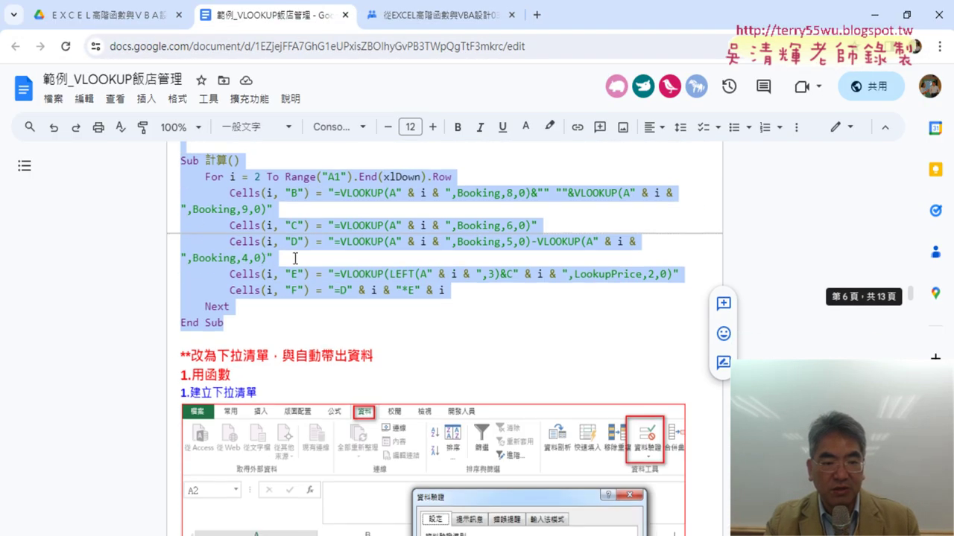
{"action": "scroll", "coordinate": [239, 212], "scroll_direction": "up", "scroll_amount": 1}
{"action": "left_click", "coordinate": [238, 211]}
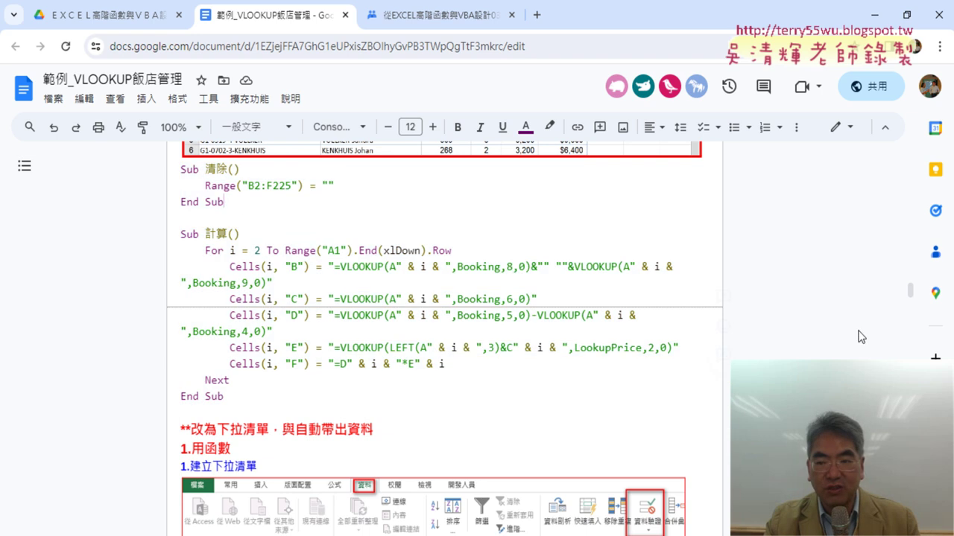